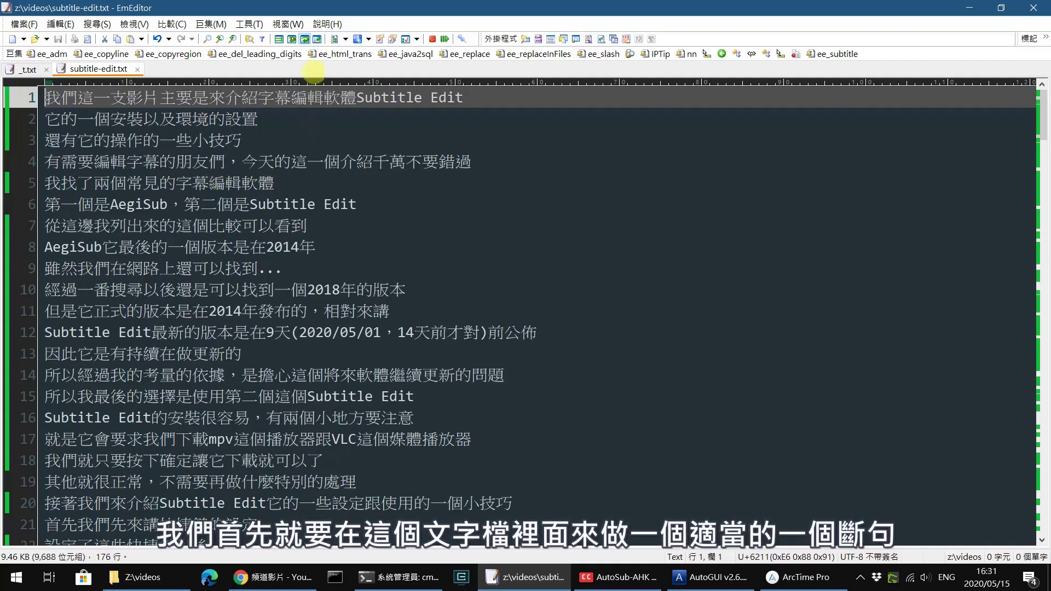
- Split the first subtitle line into two lines before 字幕編輯軟體
{"action": "left_click", "coordinate": [209, 119]}
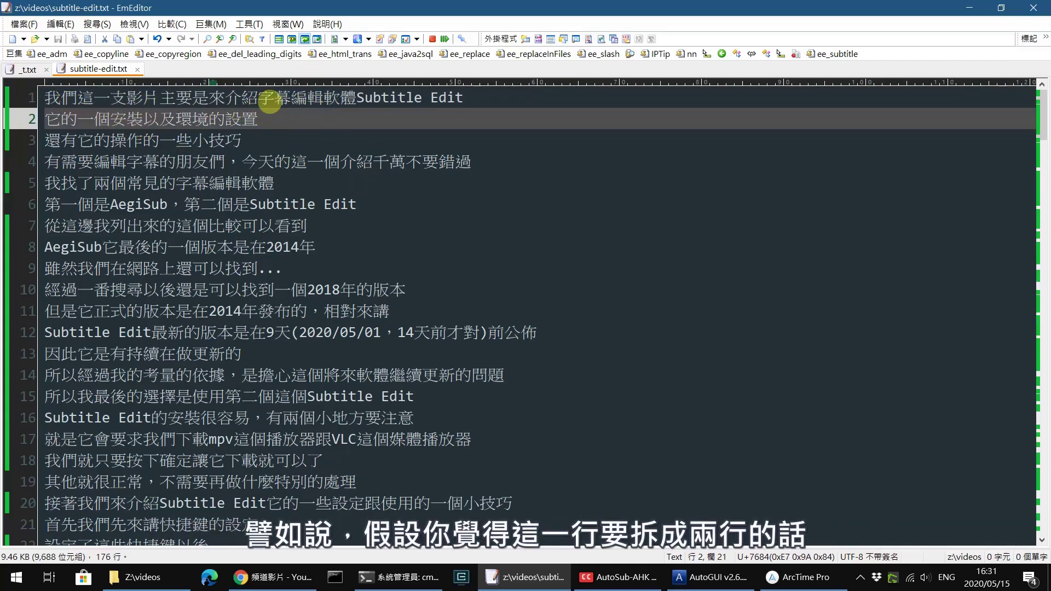
{"action": "left_click", "coordinate": [260, 98]}
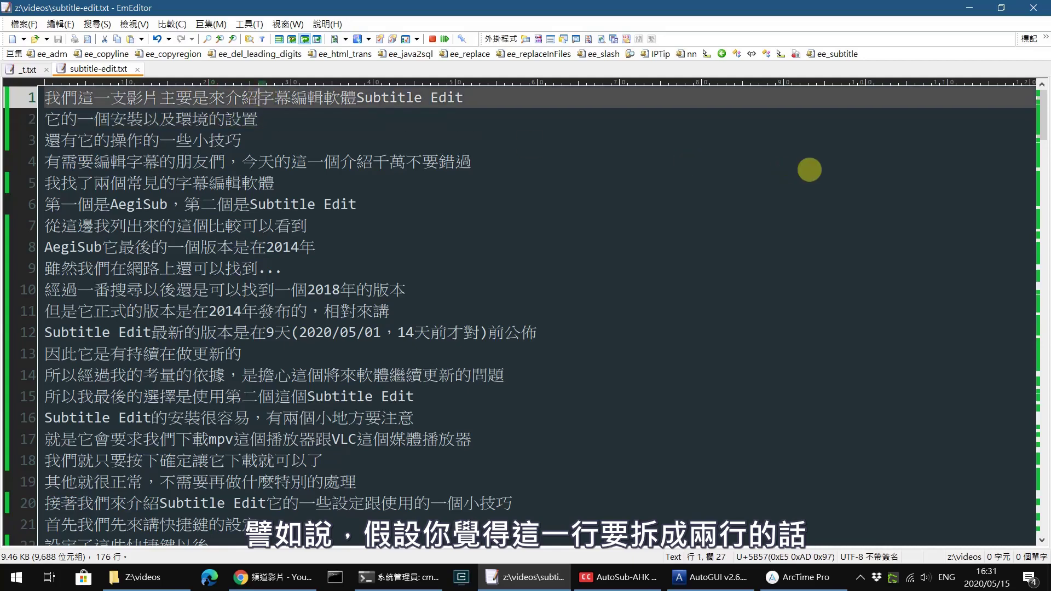
{"action": "key", "text": "Return"}
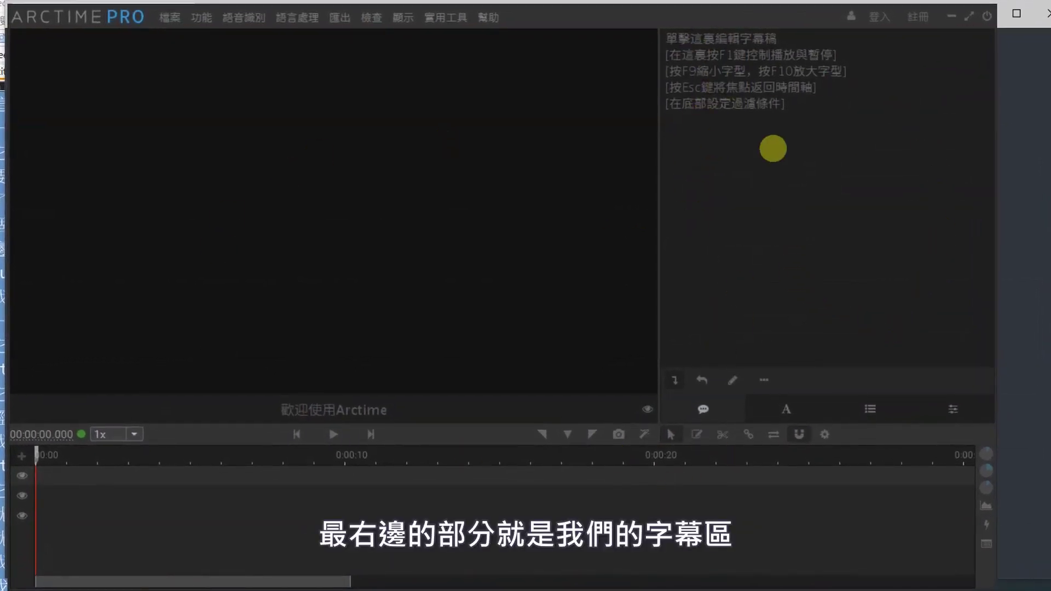
- Copy the whole subtitle text from EmEditor and paste it into ArcTime's empty subtitle script area
{"action": "left_click", "coordinate": [773, 148]}
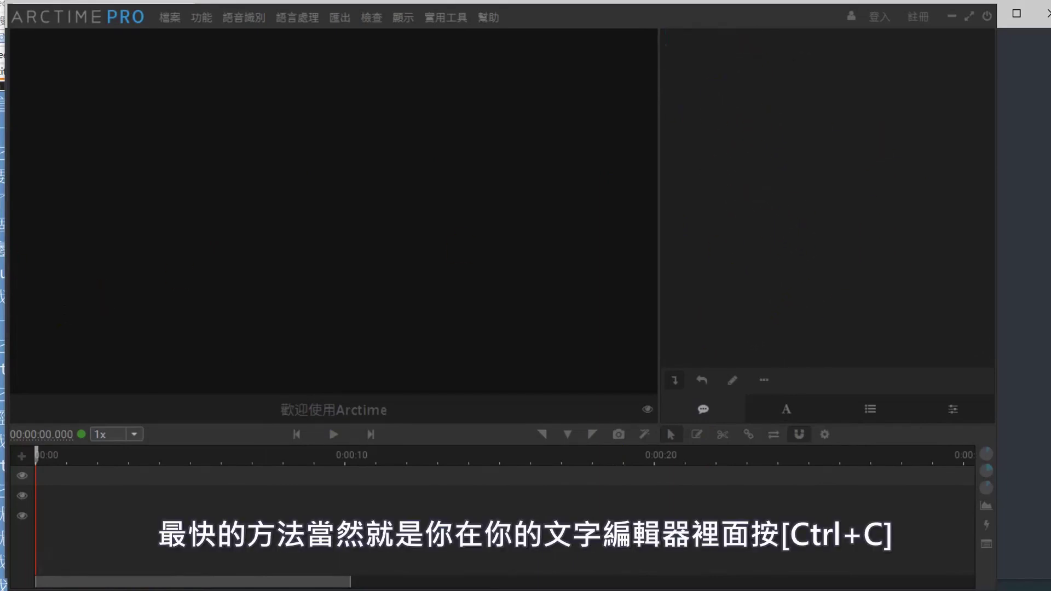
{"action": "left_click", "coordinate": [2, 117]}
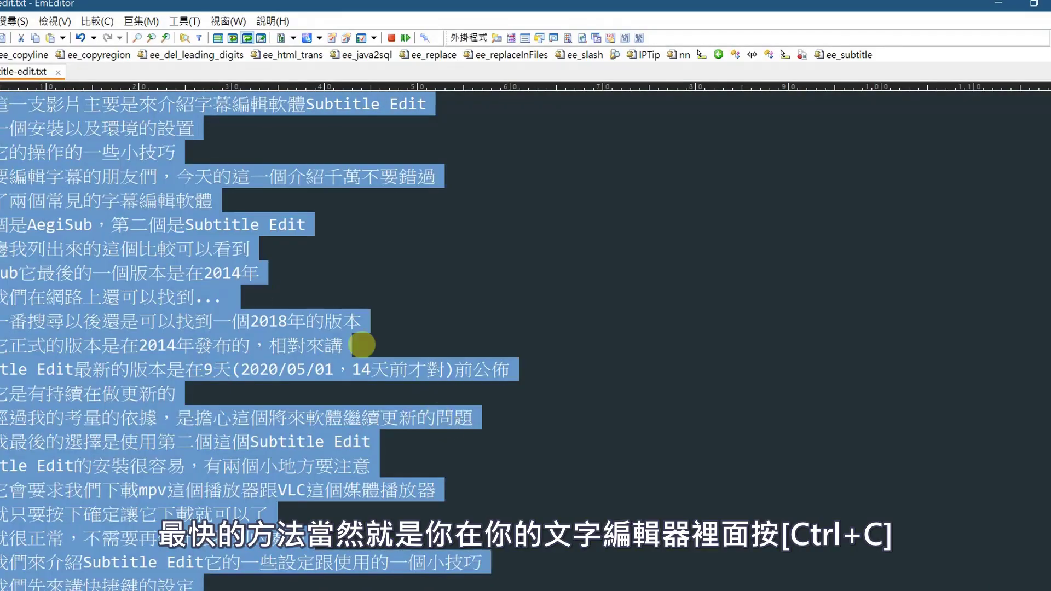
{"action": "key", "text": "alt+Tab"}
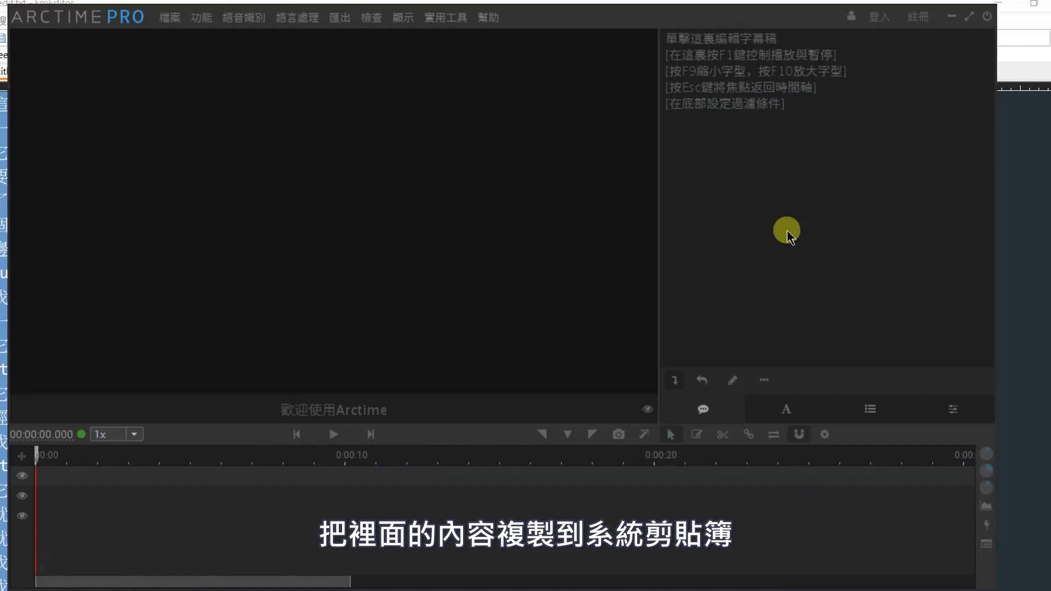
{"action": "left_click", "coordinate": [688, 48]}
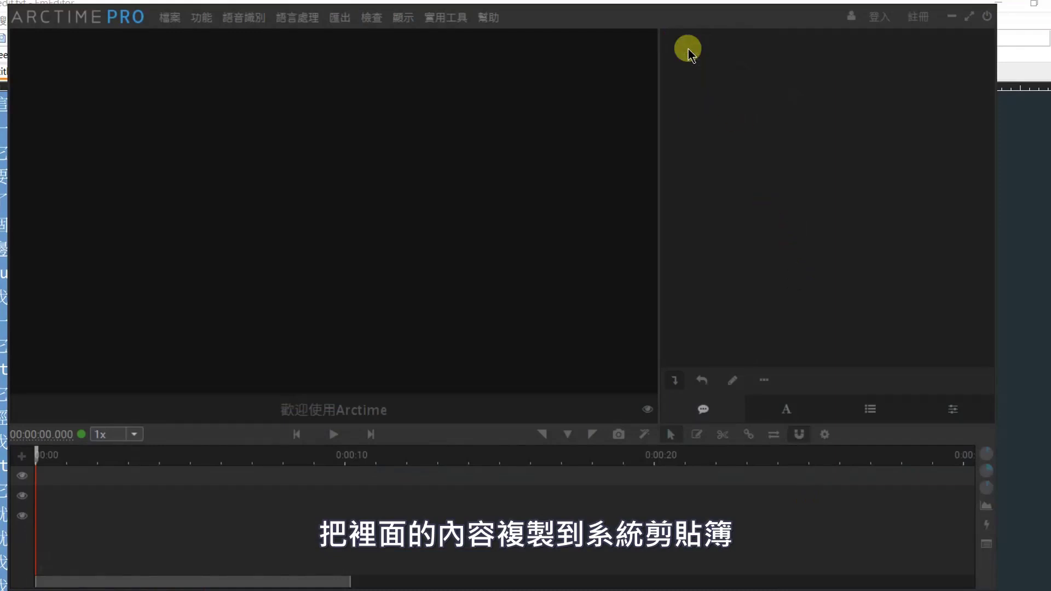
{"action": "key", "text": "ctrl+v"}
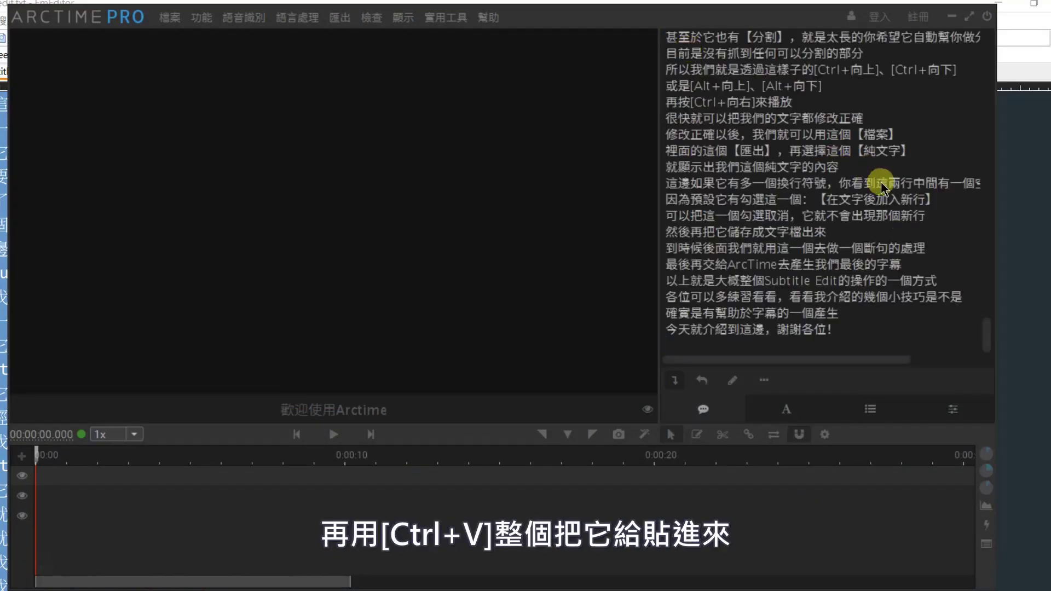
{"action": "left_click_drag", "start_coordinate": [984, 344], "coordinate": [986, 44]}
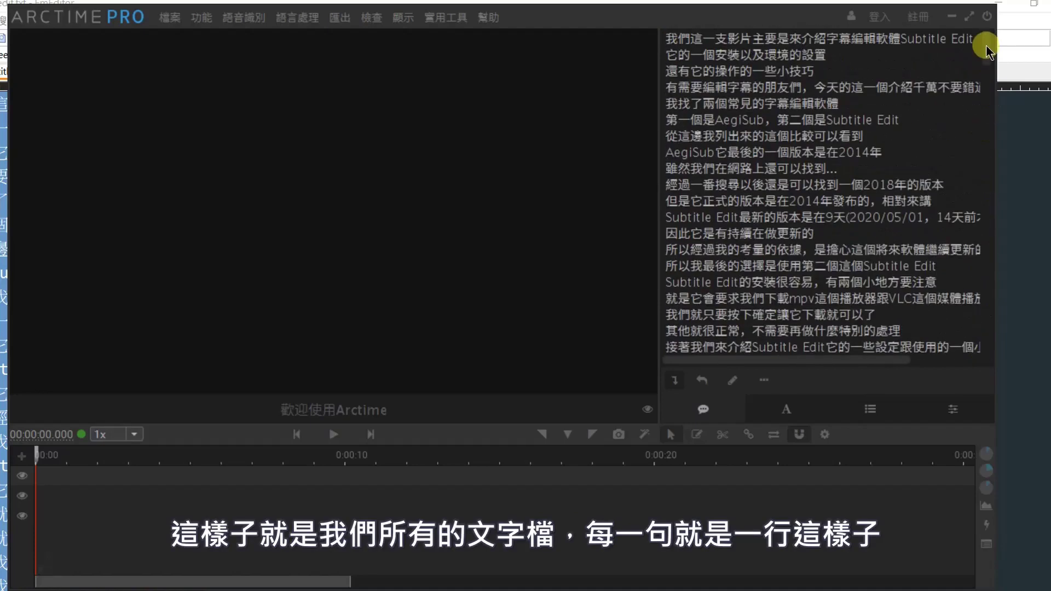
{"action": "left_click", "coordinate": [840, 39]}
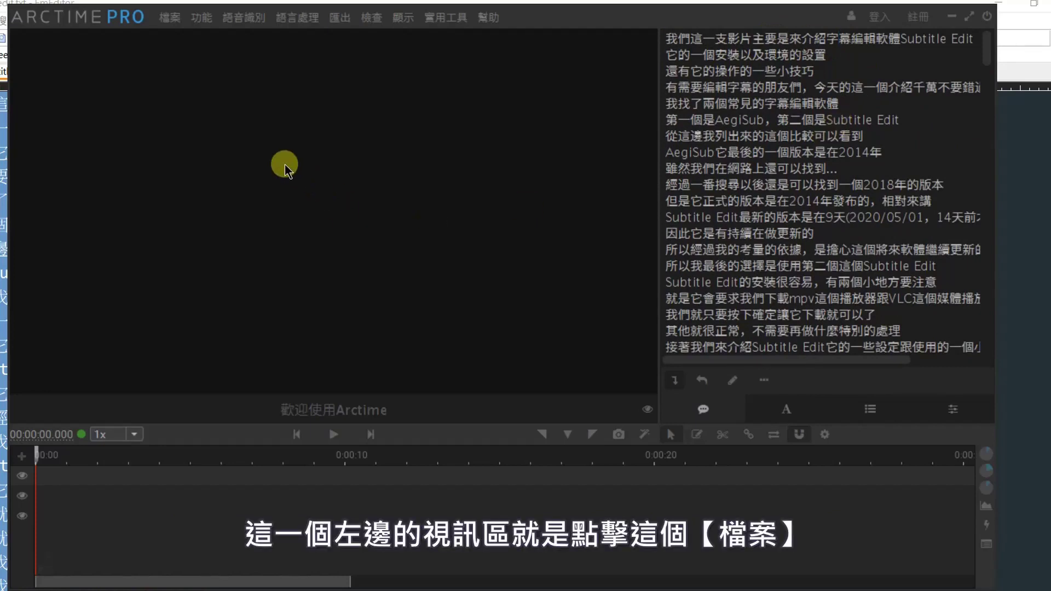
- Import the video file subtitle-edit.mp4 from the Video folder into the project
{"action": "left_click", "coordinate": [170, 18]}
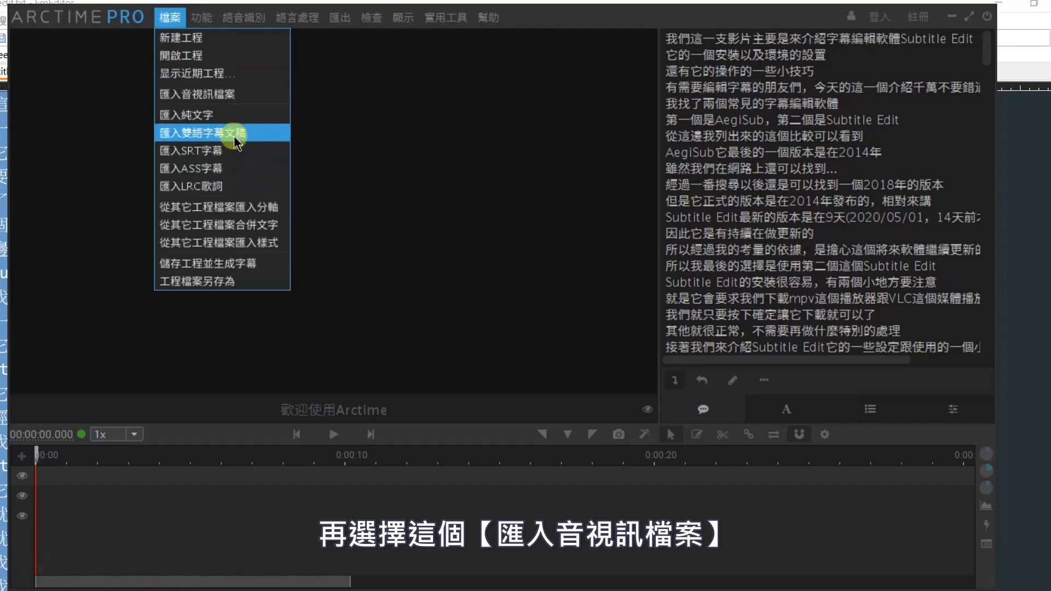
{"action": "left_click", "coordinate": [240, 93]}
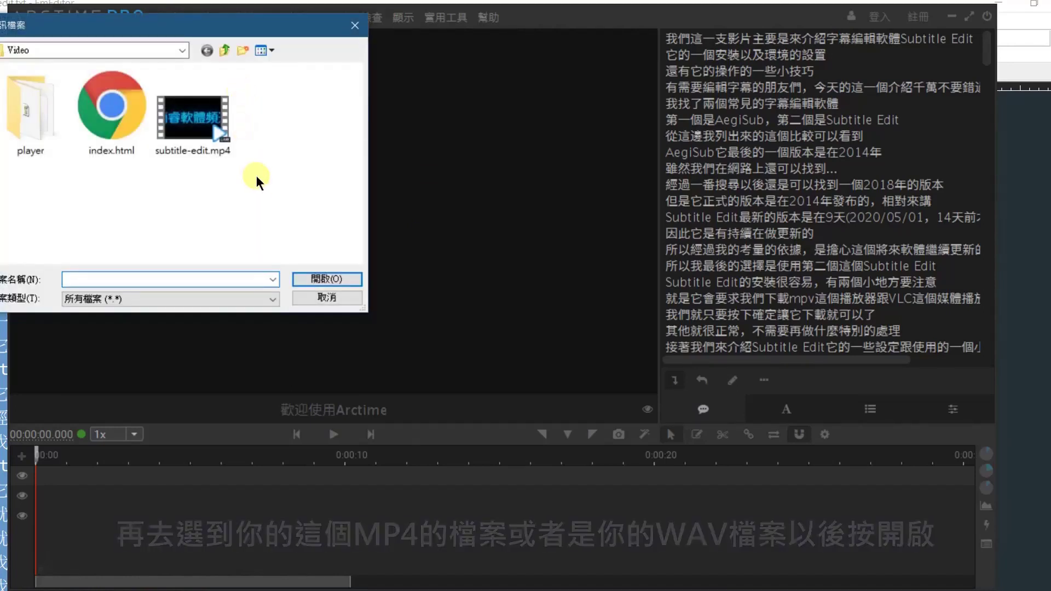
{"action": "left_click", "coordinate": [211, 133]}
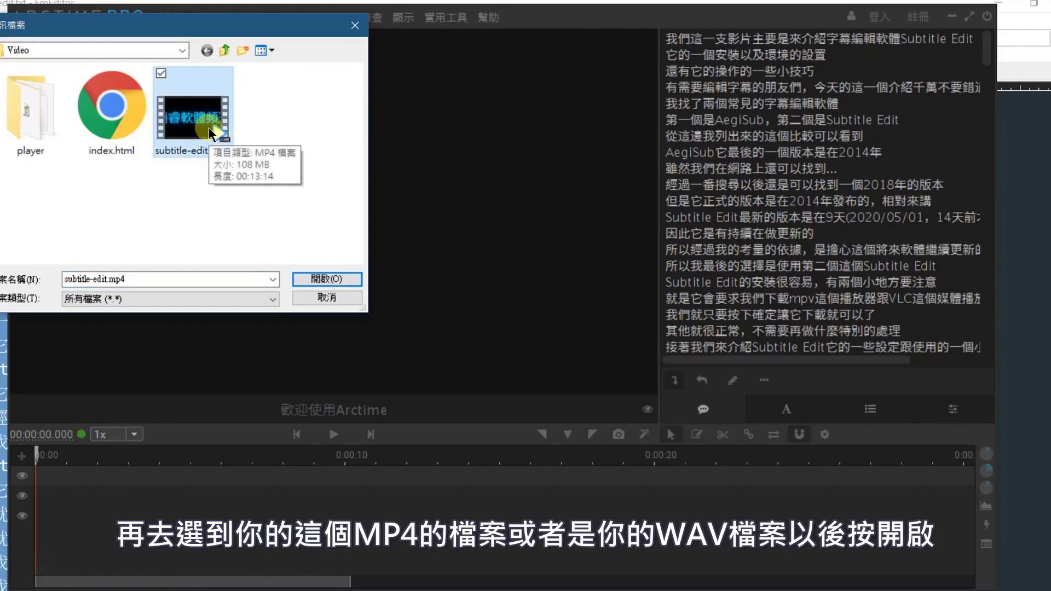
{"action": "left_click", "coordinate": [333, 279]}
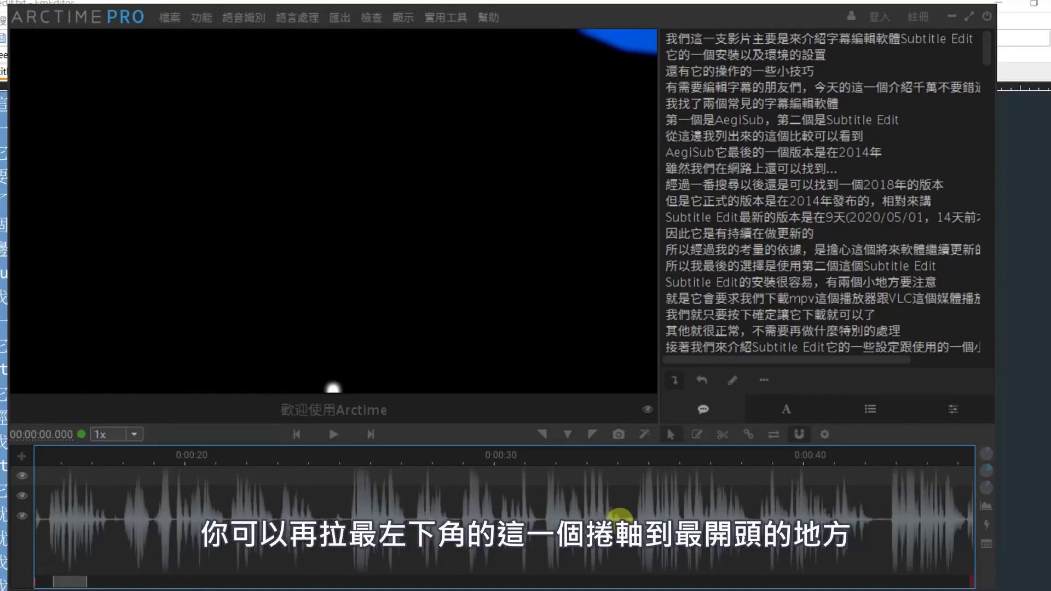
- Place the playhead at about 4.8 seconds on the timeline, just before the main speech starts
{"action": "left_click_drag", "start_coordinate": [64, 583], "coordinate": [37, 585]}
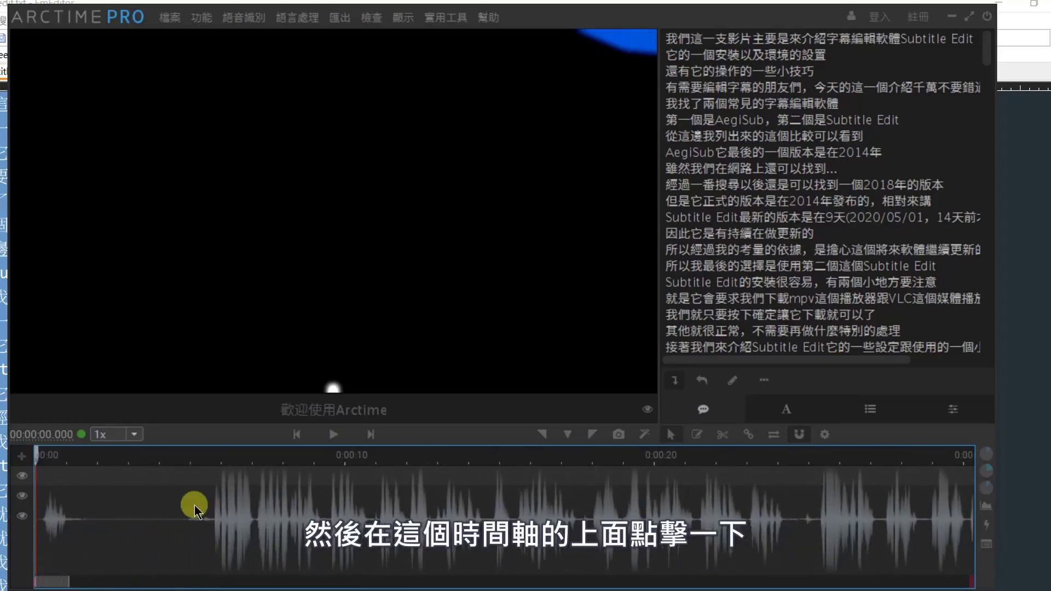
{"action": "left_click", "coordinate": [185, 455]}
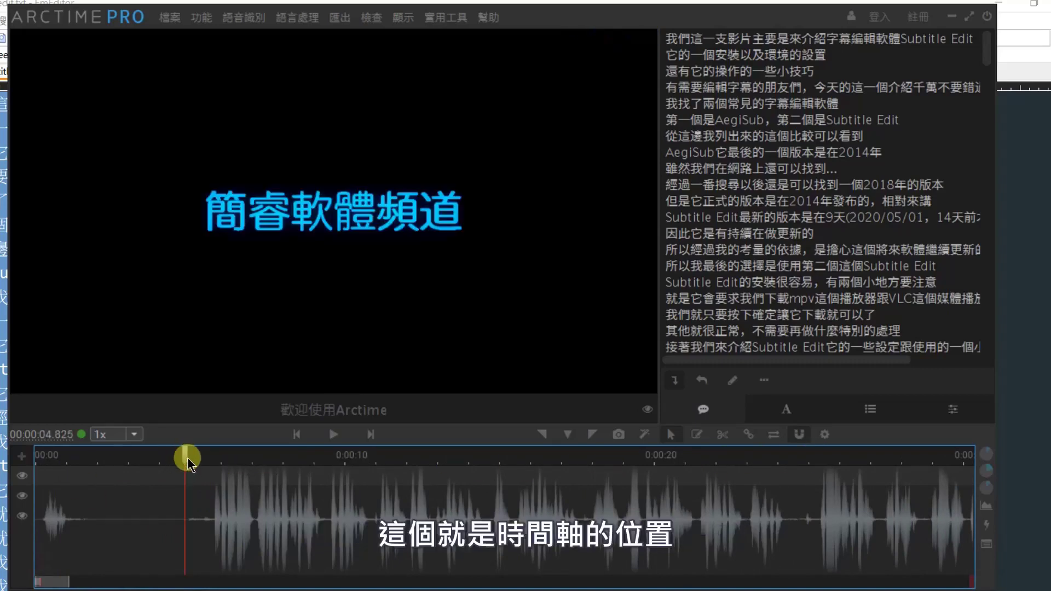
{"action": "left_click_drag", "start_coordinate": [186, 458], "coordinate": [186, 455]}
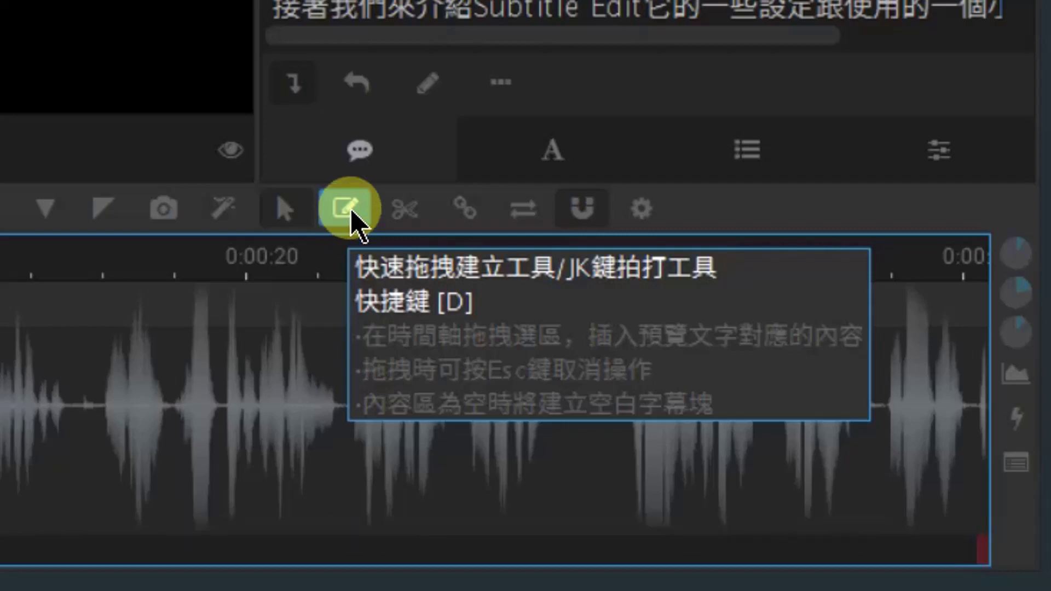
- Play the video with the quick-create tool and tap the first six script lines onto the timeline in sync with the speech
{"action": "left_click", "coordinate": [353, 226]}
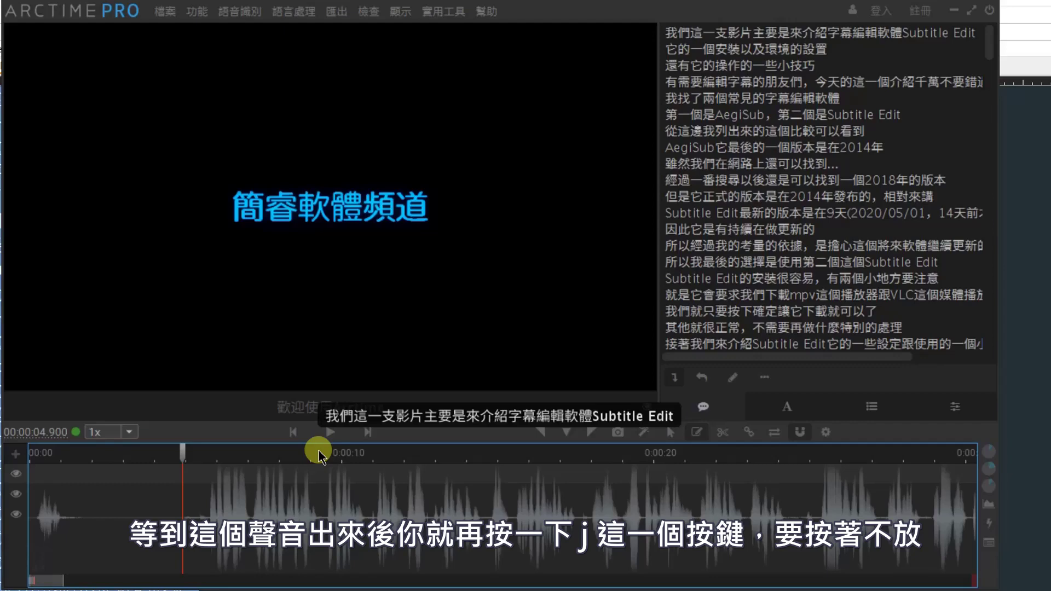
{"action": "key", "text": "space"}
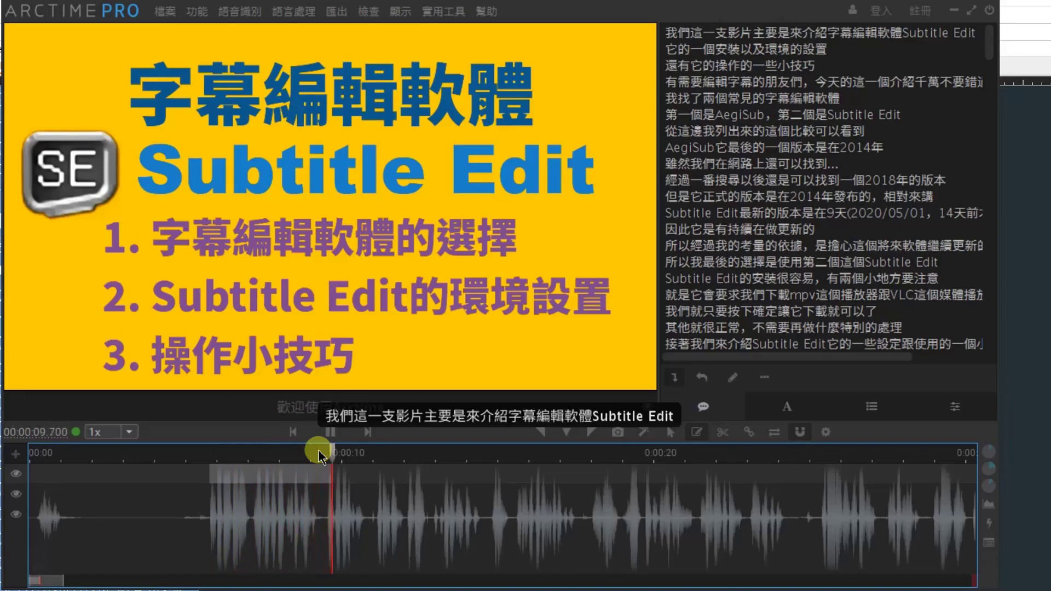
{"action": "key", "text": "k"}
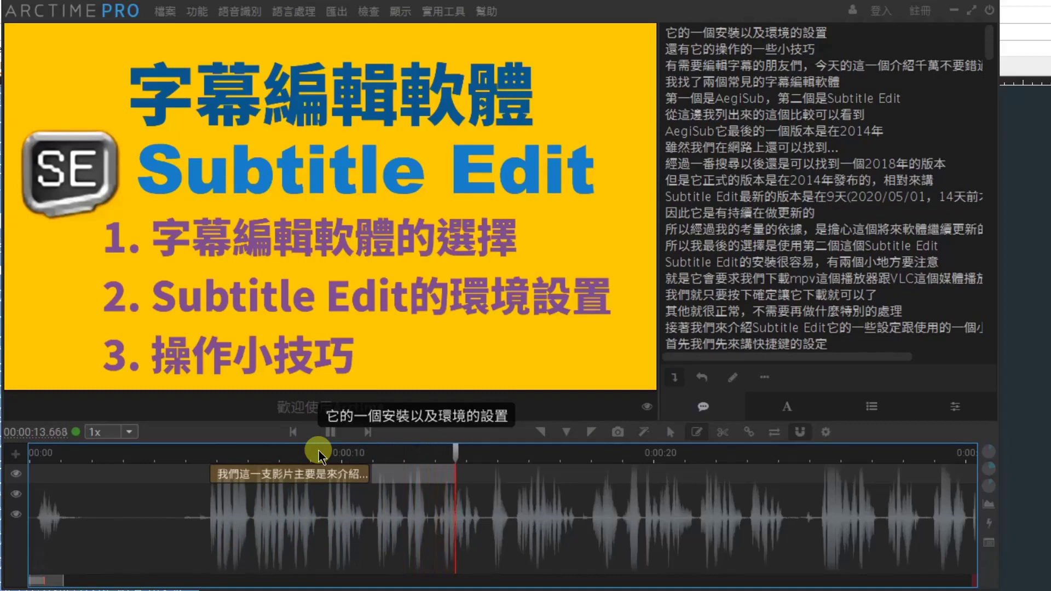
{"action": "key", "text": "j"}
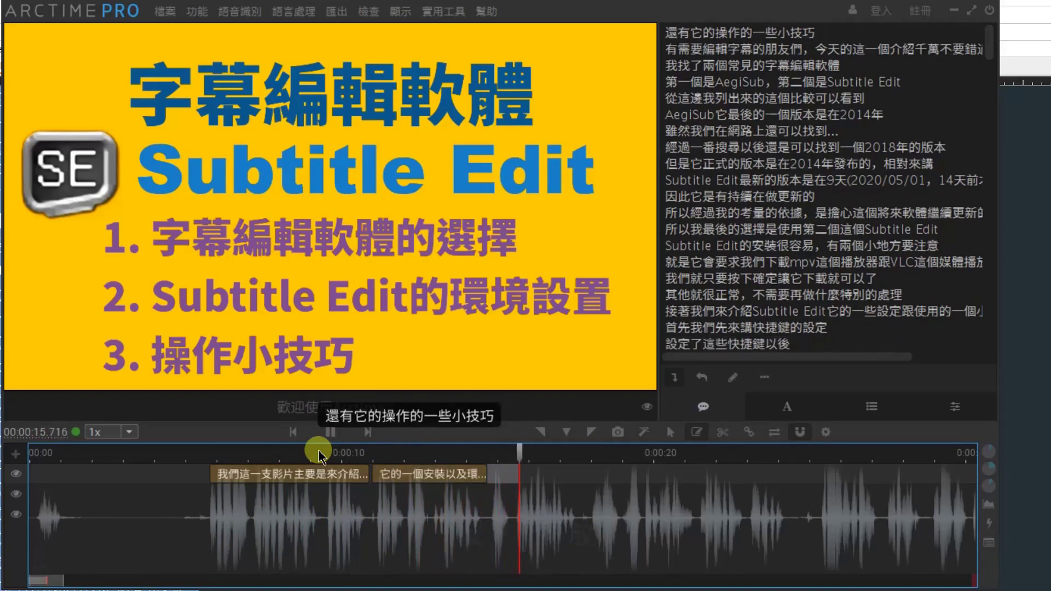
{"action": "key", "text": "k"}
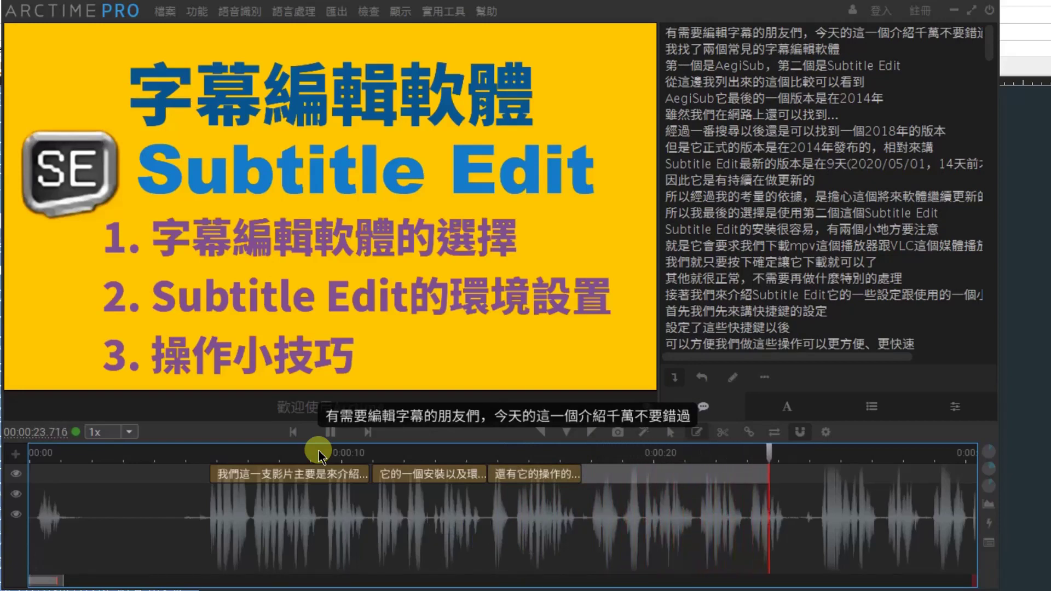
{"action": "key", "text": "j"}
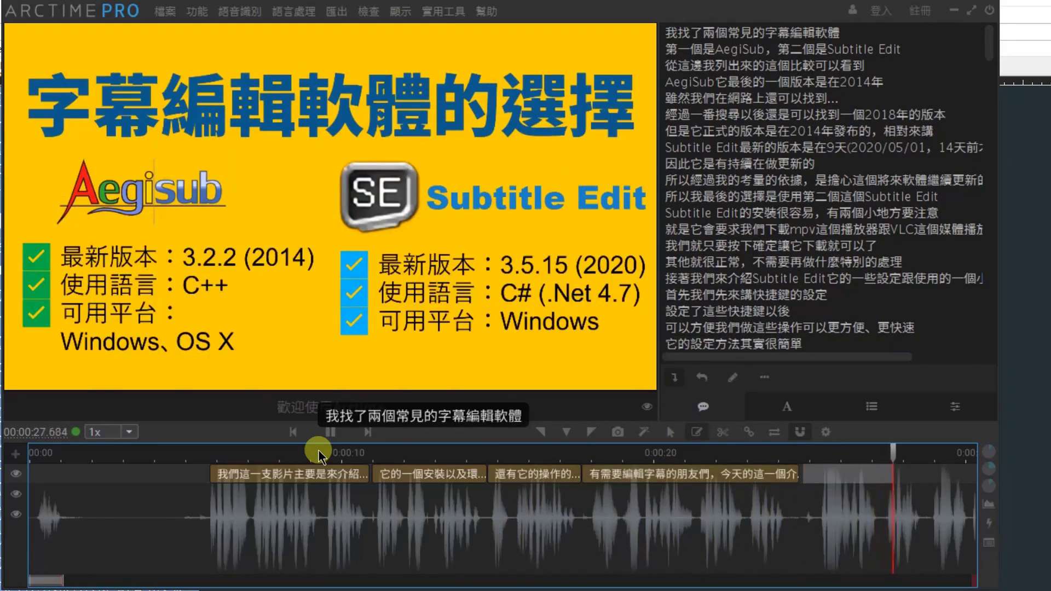
{"action": "key", "text": "k"}
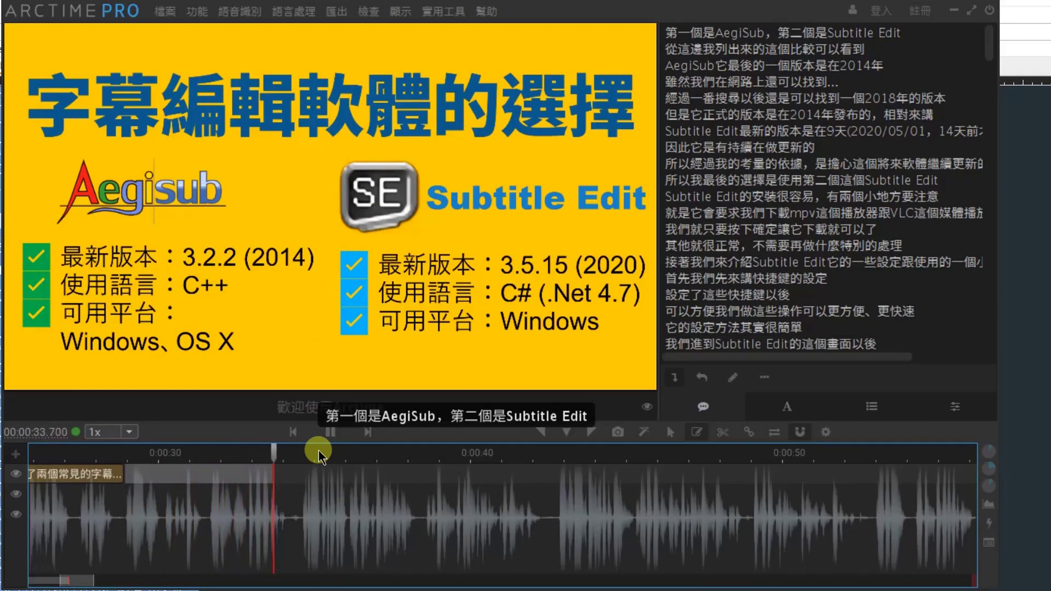
{"action": "key", "text": "space"}
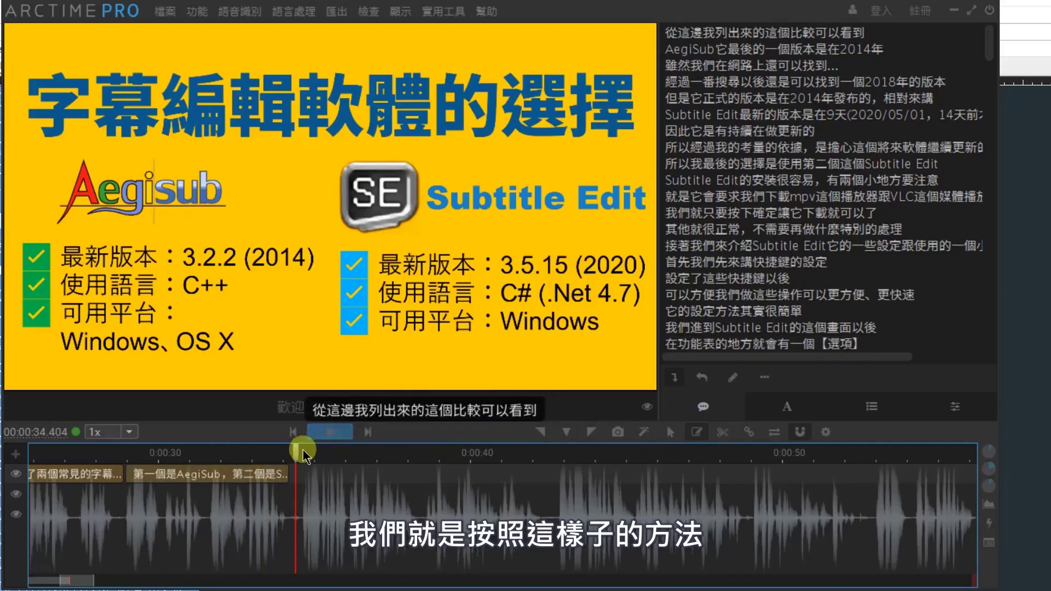
{"action": "left_click", "coordinate": [237, 477]}
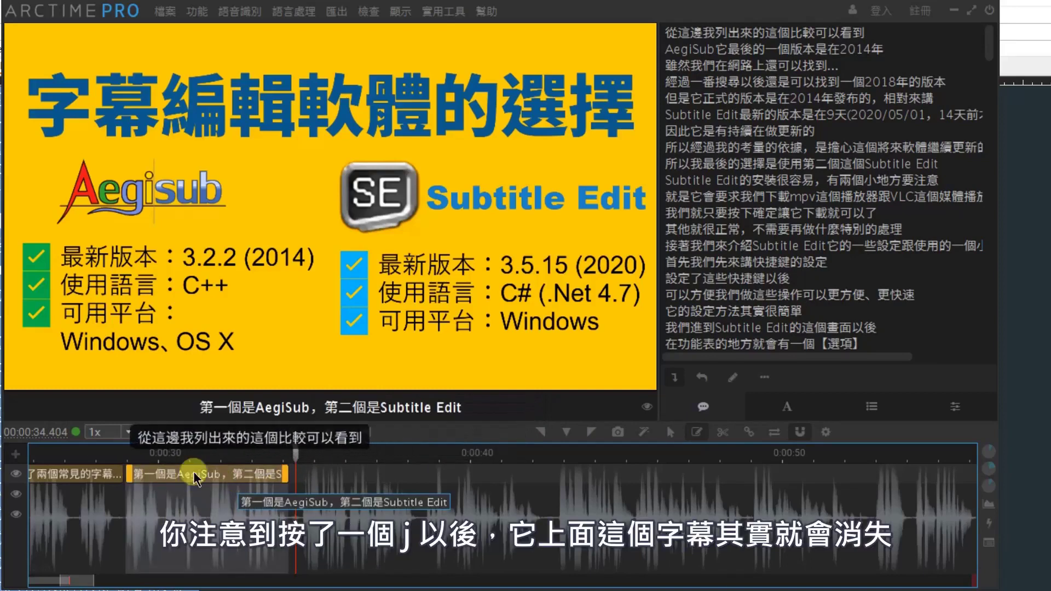
{"action": "key", "text": "j"}
{"action": "left_click_drag", "start_coordinate": [758, 49], "coordinate": [341, 484]}
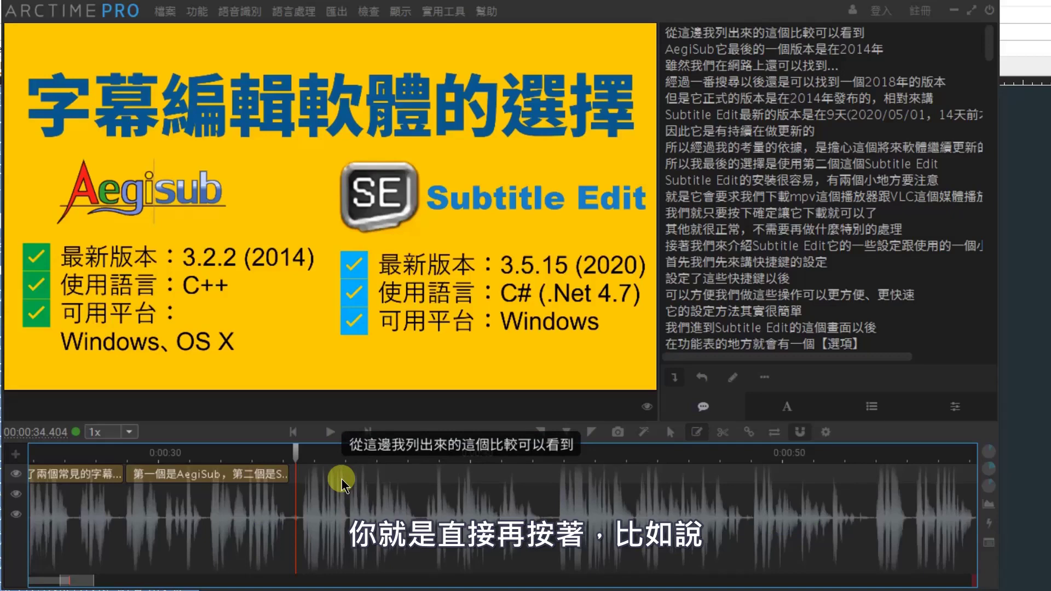
{"action": "left_click_drag", "start_coordinate": [341, 484], "coordinate": [341, 484]}
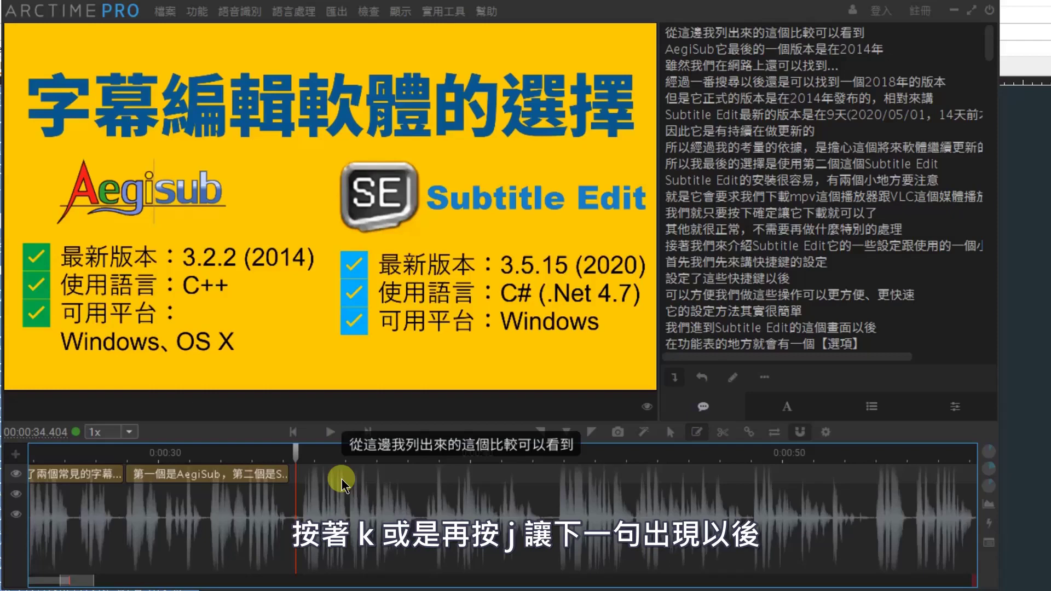
{"action": "left_click_drag", "start_coordinate": [341, 484], "coordinate": [341, 484]}
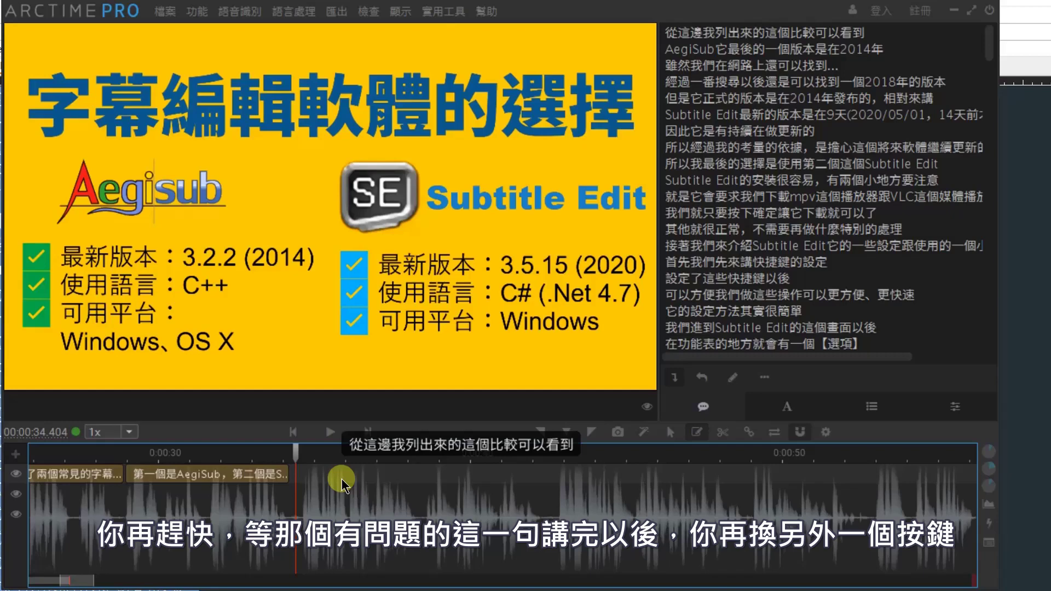
{"action": "mouse_move", "coordinate": [341, 483]}
{"action": "left_mouse_down"}
{"action": "mouse_move", "coordinate": [216, 488]}
{"action": "mouse_move", "coordinate": [283, 463]}
{"action": "mouse_move", "coordinate": [208, 435]}
{"action": "mouse_move", "coordinate": [465, 471]}
{"action": "mouse_move", "coordinate": [459, 477]}
{"action": "mouse_move", "coordinate": [491, 485]}
{"action": "mouse_move", "coordinate": [492, 499]}
{"action": "left_mouse_up"}
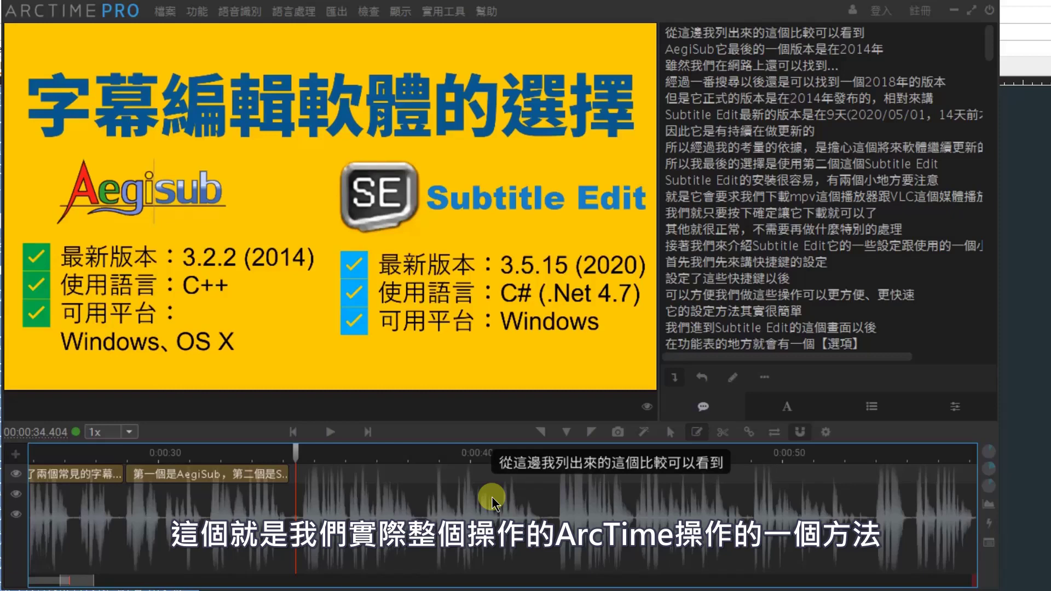
{"action": "left_click_drag", "start_coordinate": [492, 499], "coordinate": [564, 520]}
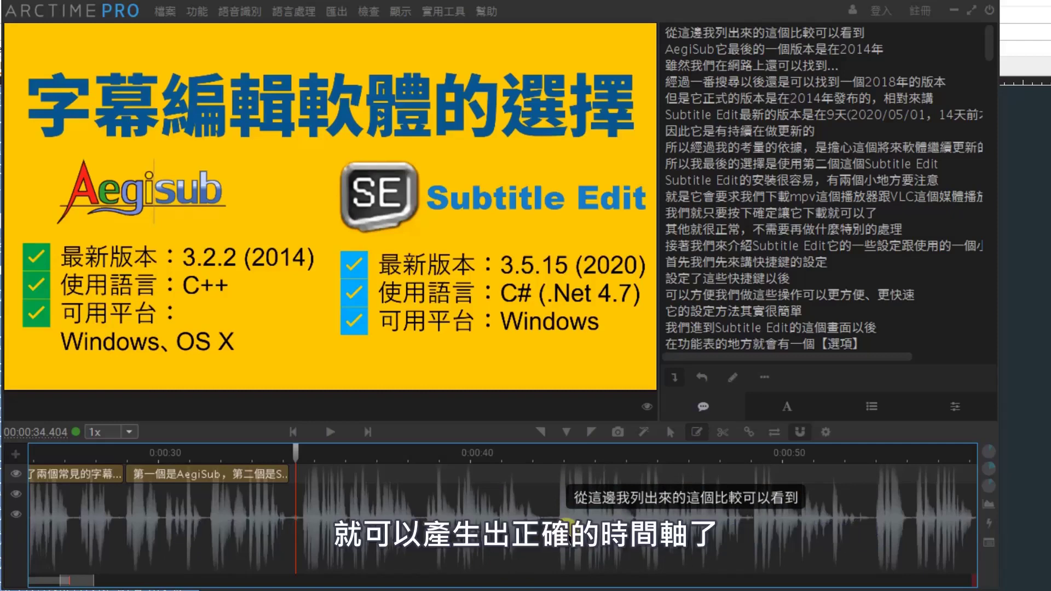
{"action": "left_click_drag", "start_coordinate": [569, 533], "coordinate": [843, 586]}
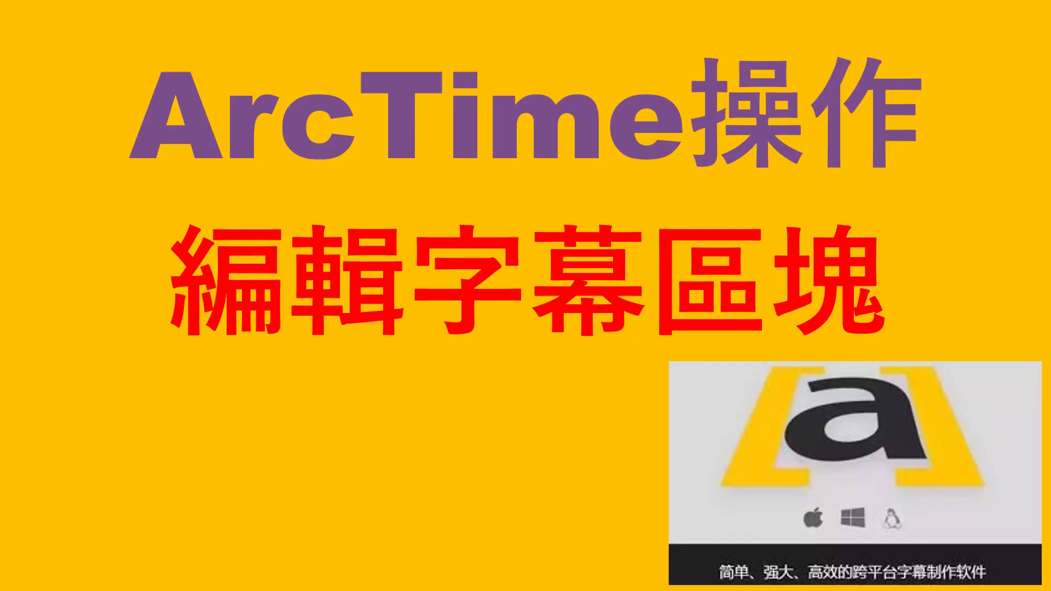
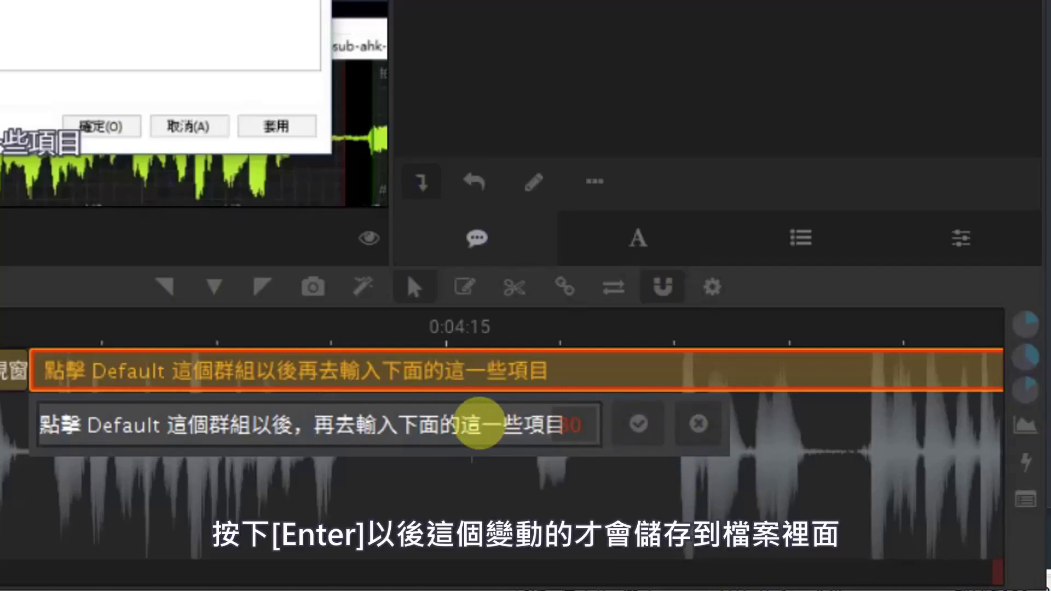
- Apply the edited subtitle block text 點擊 Default 這個群組以後，再去輸入下面的這一些項目
{"action": "key", "text": "Return"}
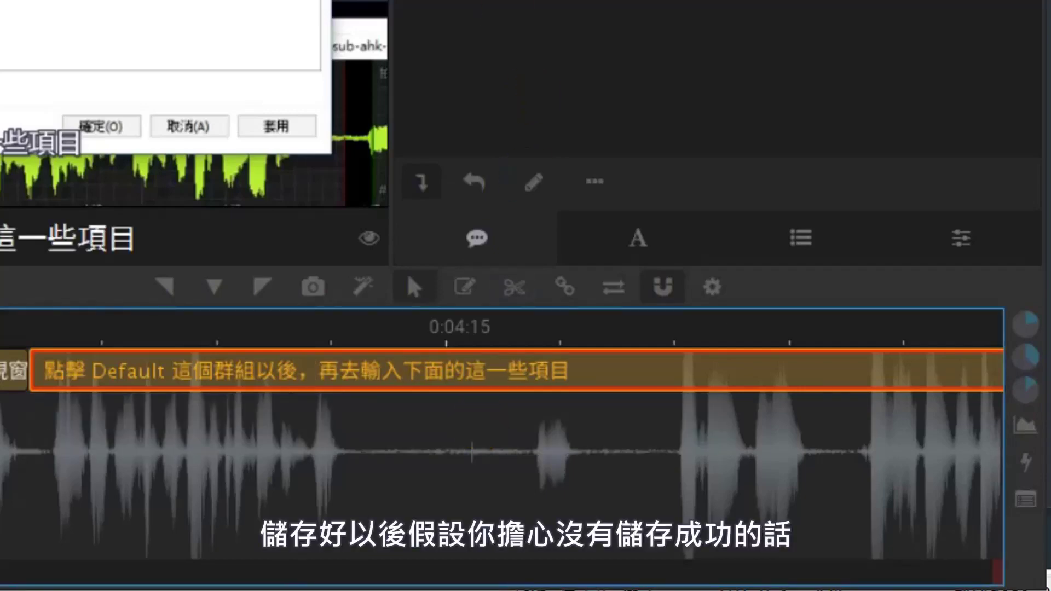
{"action": "left_click", "coordinate": [462, 7]}
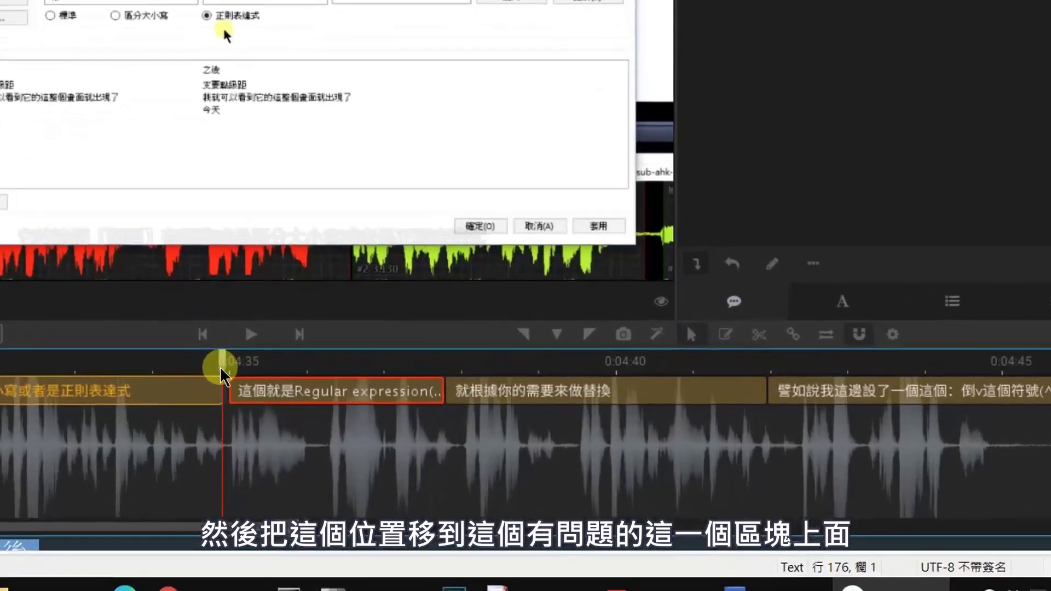
- Play the video from the start of the block 這個就是Regular expression(正規運算式) to check its subtitle timing
{"action": "left_click_drag", "start_coordinate": [221, 370], "coordinate": [353, 369]}
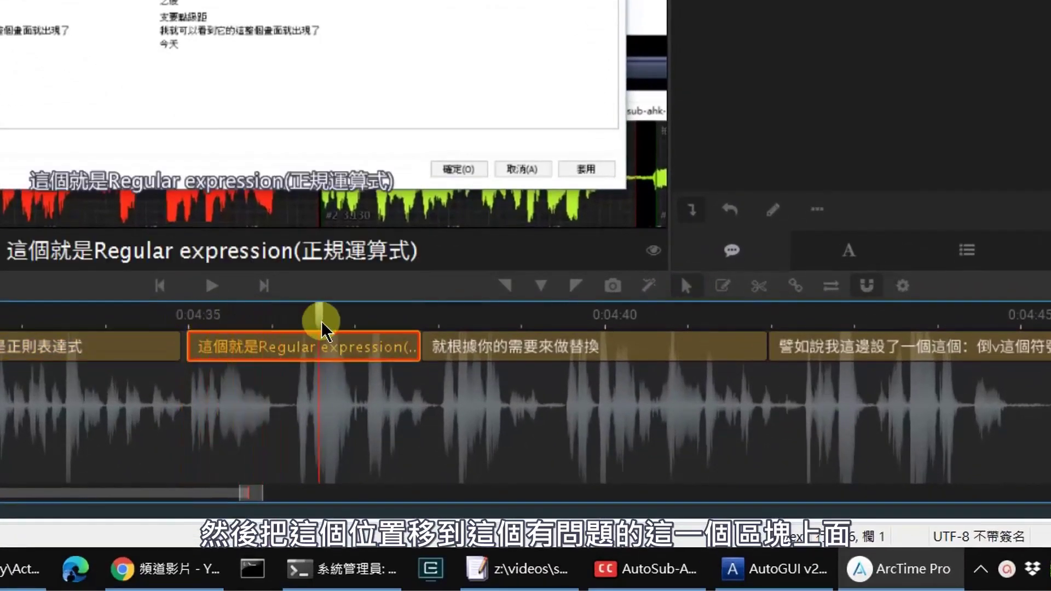
{"action": "left_click_drag", "start_coordinate": [322, 323], "coordinate": [195, 328]}
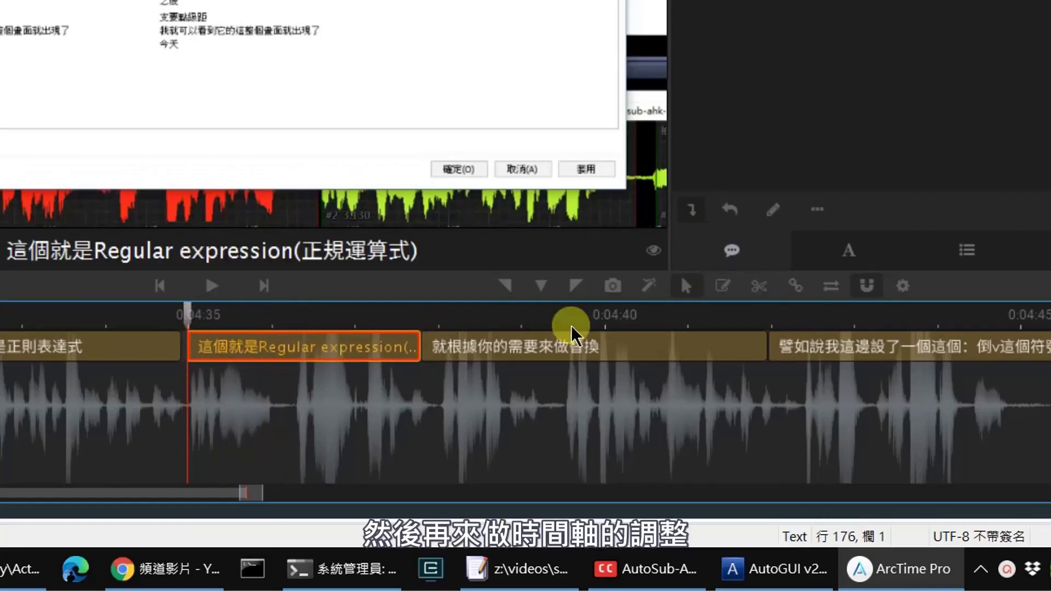
{"action": "left_click", "coordinate": [188, 316]}
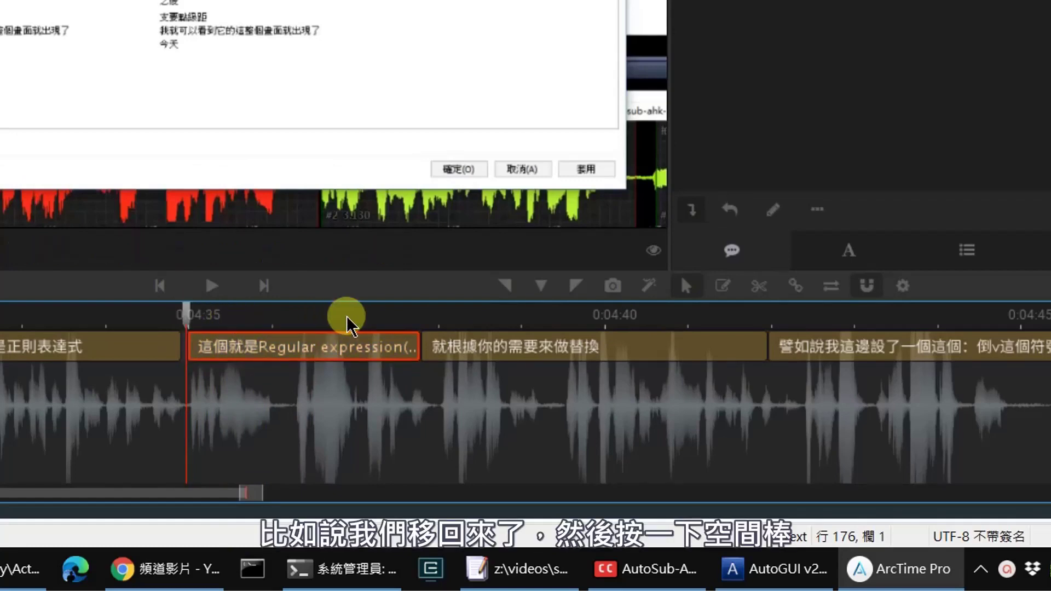
{"action": "key", "text": "space"}
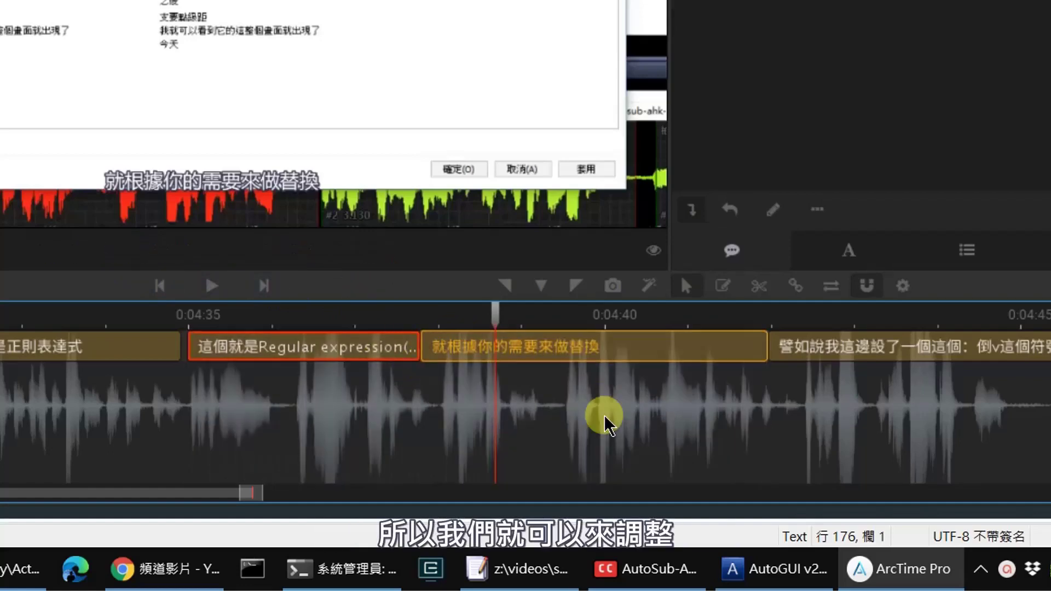
- Move the start of the block 就根據你的需要來做替換 to about 0:04:39.4 and extend the preceding Regular expression block's end to meet it
{"action": "left_click_drag", "start_coordinate": [425, 353], "coordinate": [561, 359]}
{"action": "left_click", "coordinate": [416, 353]}
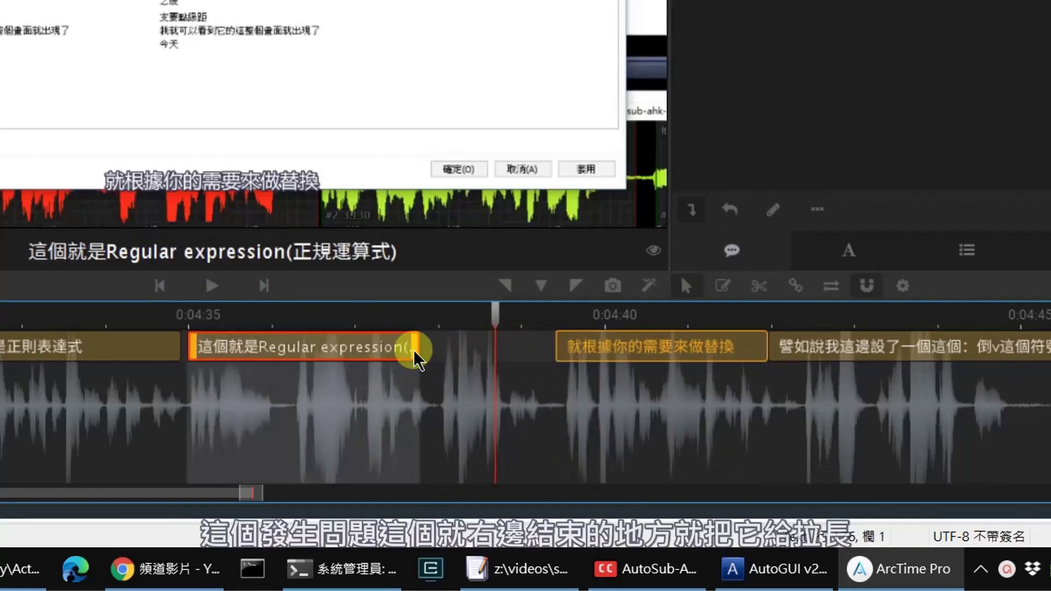
{"action": "left_click_drag", "start_coordinate": [415, 355], "coordinate": [552, 355]}
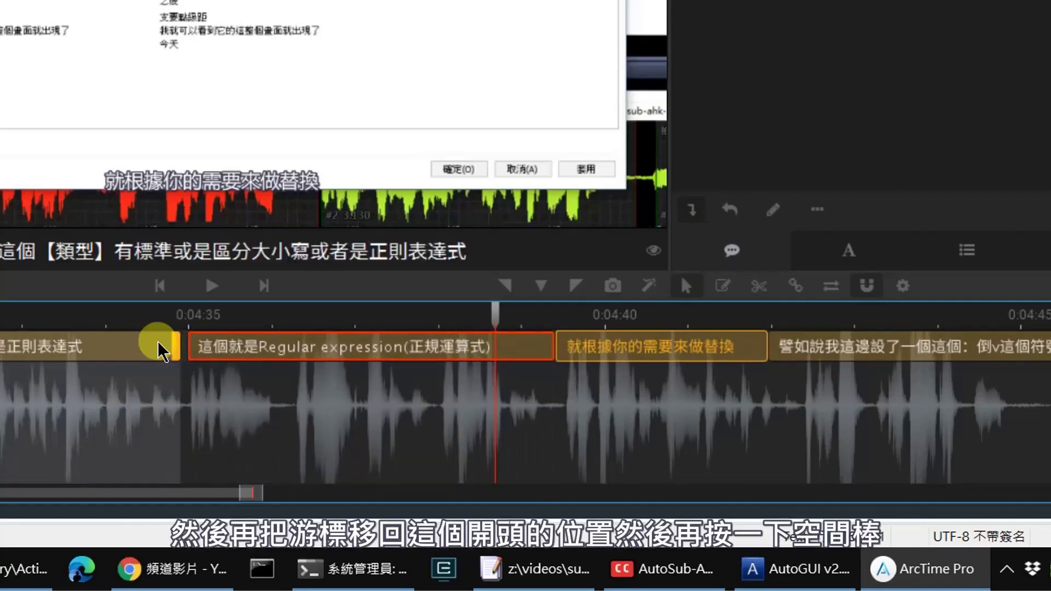
- Replay from the start of the lengthened Regular expression block to verify the corrected timing of both subtitles
{"action": "left_click", "coordinate": [190, 316]}
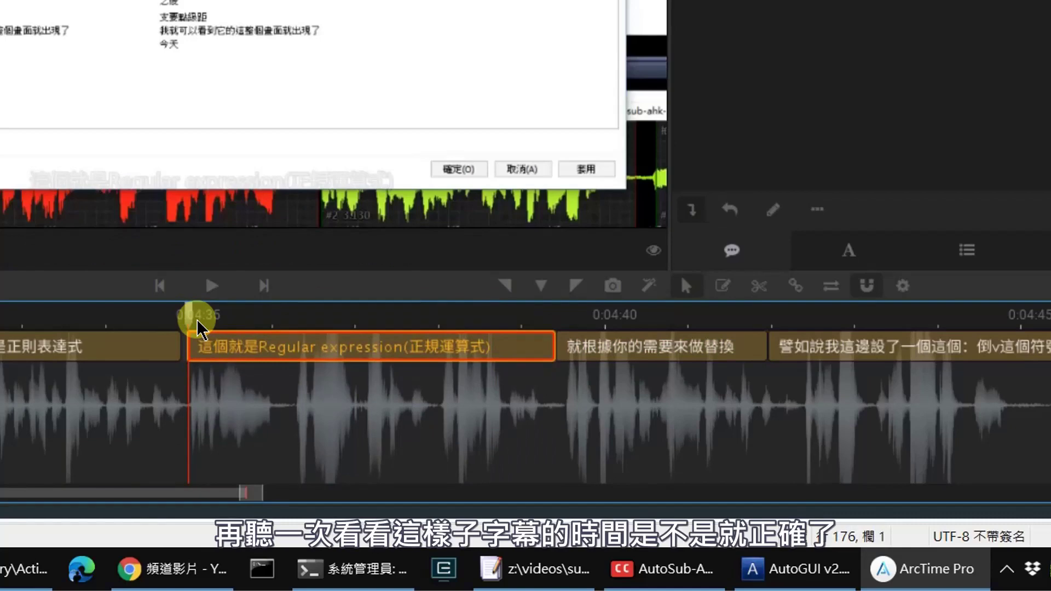
{"action": "key", "text": "space"}
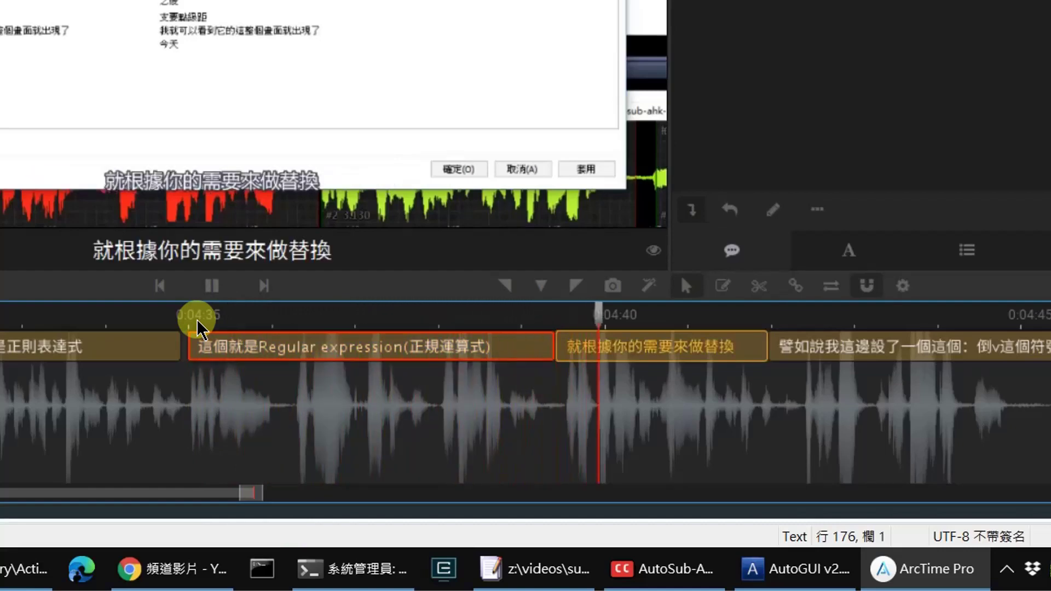
{"action": "key", "text": "space"}
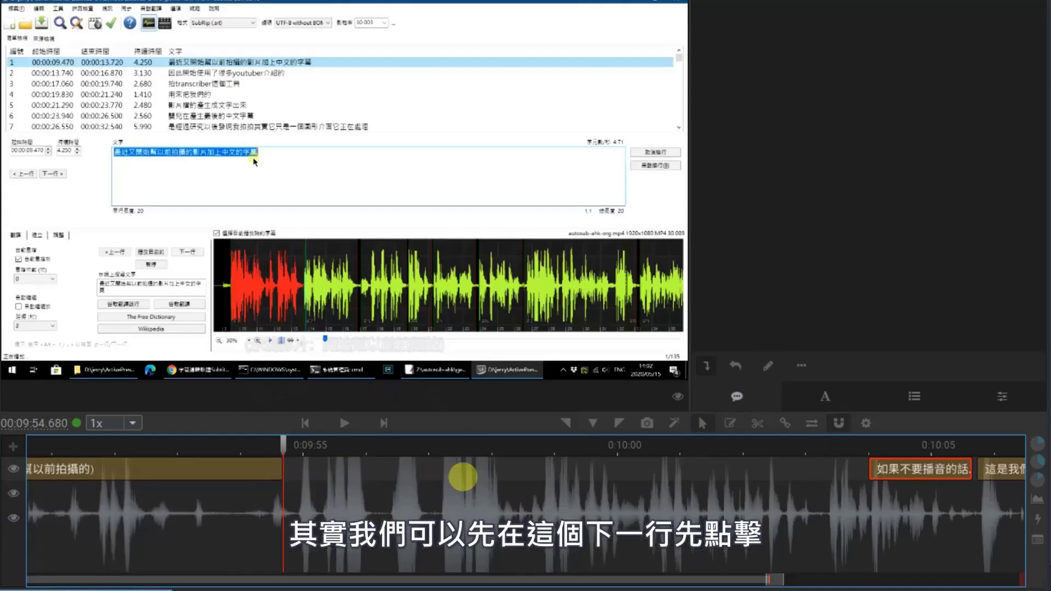
- Move the block beginning 如果不要播音的話 to the previous block's end at about 0:09:54.7 and stretch its end to about 0:10:00
{"action": "left_click", "coordinate": [923, 469]}
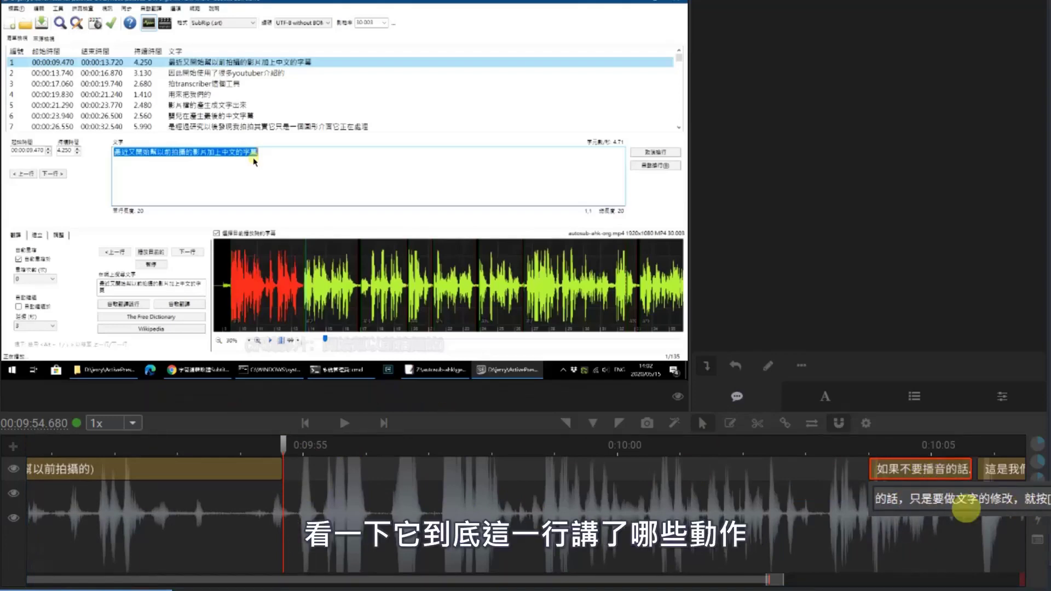
{"action": "left_click", "coordinate": [902, 469]}
{"action": "left_click_drag", "start_coordinate": [902, 469], "coordinate": [320, 460]}
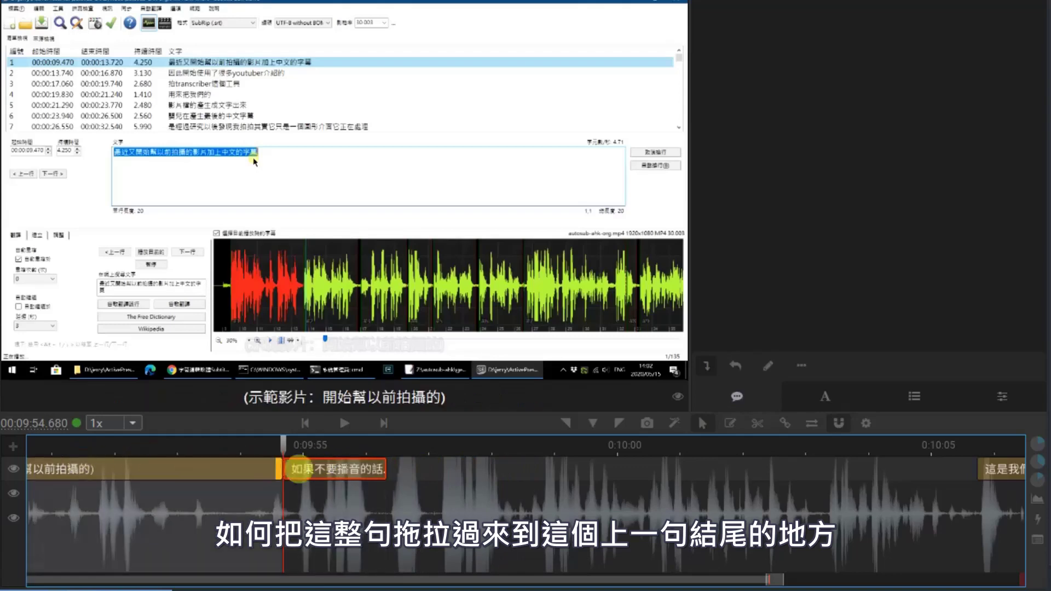
{"action": "left_click_drag", "start_coordinate": [386, 468], "coordinate": [625, 469]}
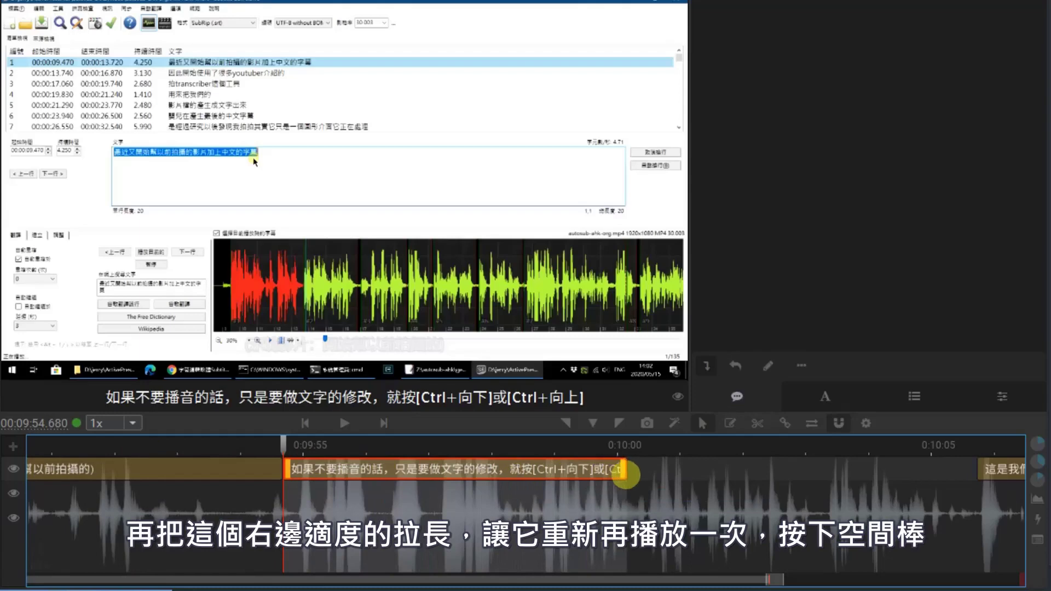
- Extend the 如果不要播音的話 block to its speech's end at about 0:10:03.4 and place the block 這是我們經設定好的按鍵 directly after it
{"action": "left_click", "coordinate": [283, 442]}
{"action": "left_click_drag", "start_coordinate": [283, 443], "coordinate": [283, 441]}
{"action": "key", "text": "space"}
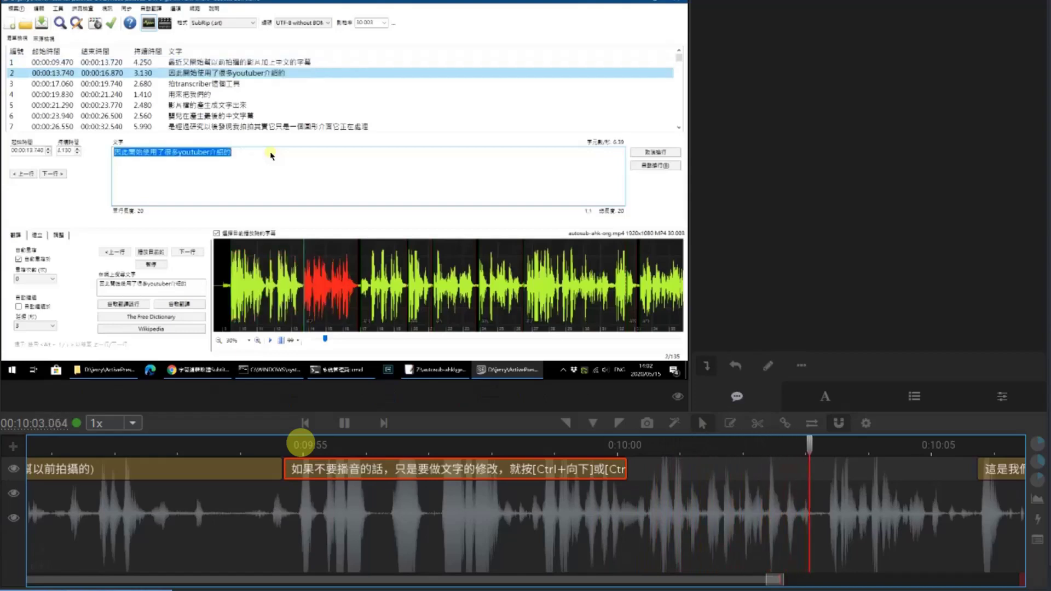
{"action": "key", "text": "space"}
{"action": "left_click_drag", "start_coordinate": [626, 469], "coordinate": [827, 471]}
{"action": "mouse_move", "coordinate": [997, 471]}
{"action": "left_mouse_down"}
{"action": "mouse_move", "coordinate": [869, 468]}
{"action": "mouse_move", "coordinate": [1004, 469]}
{"action": "left_mouse_up"}
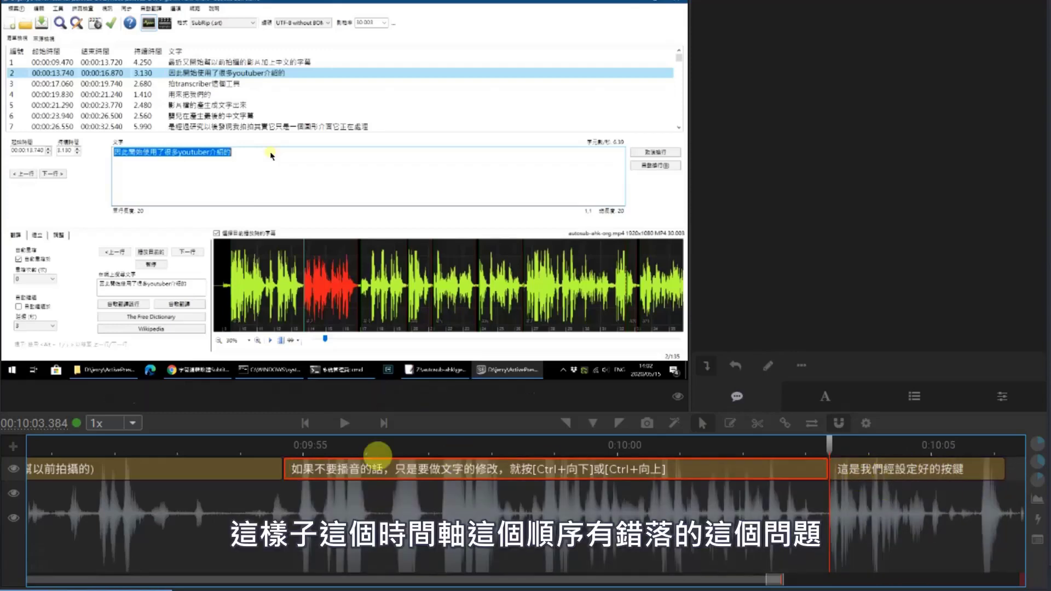
{"action": "left_click", "coordinate": [595, 463]}
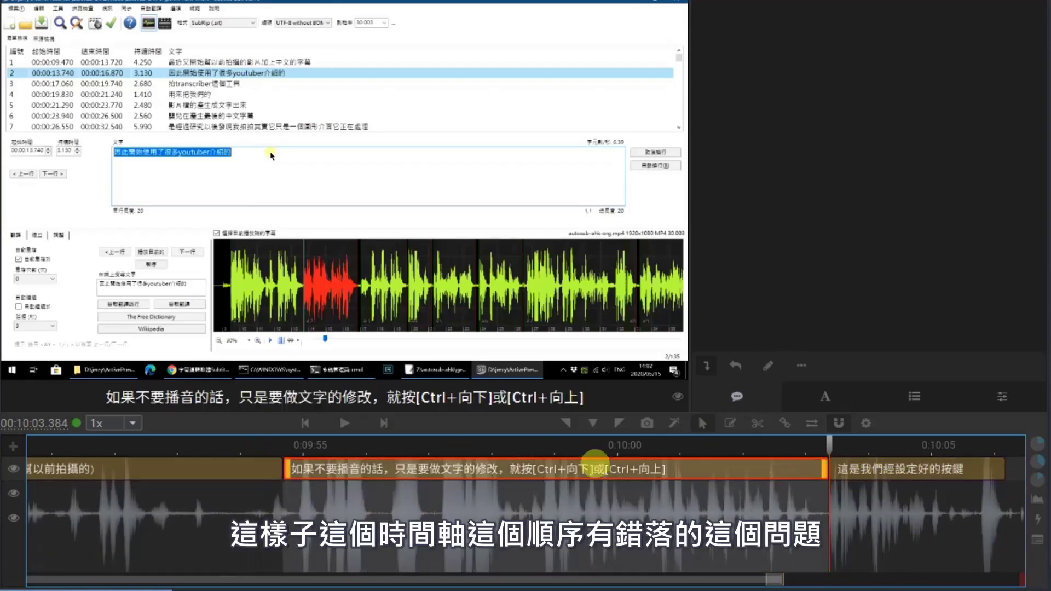
{"action": "left_click", "coordinate": [854, 470]}
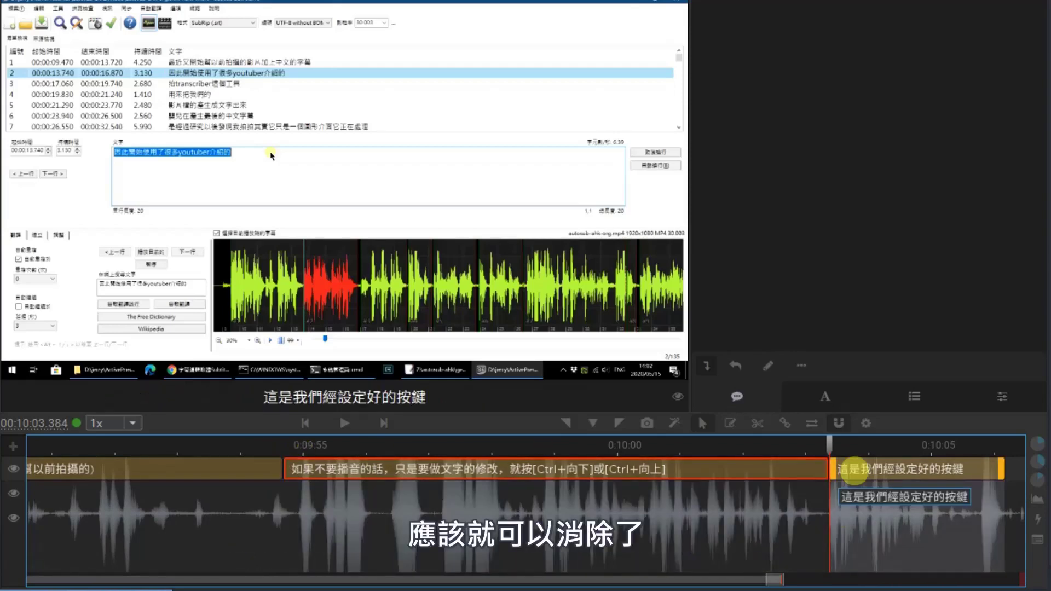
{"action": "left_click", "coordinate": [910, 544]}
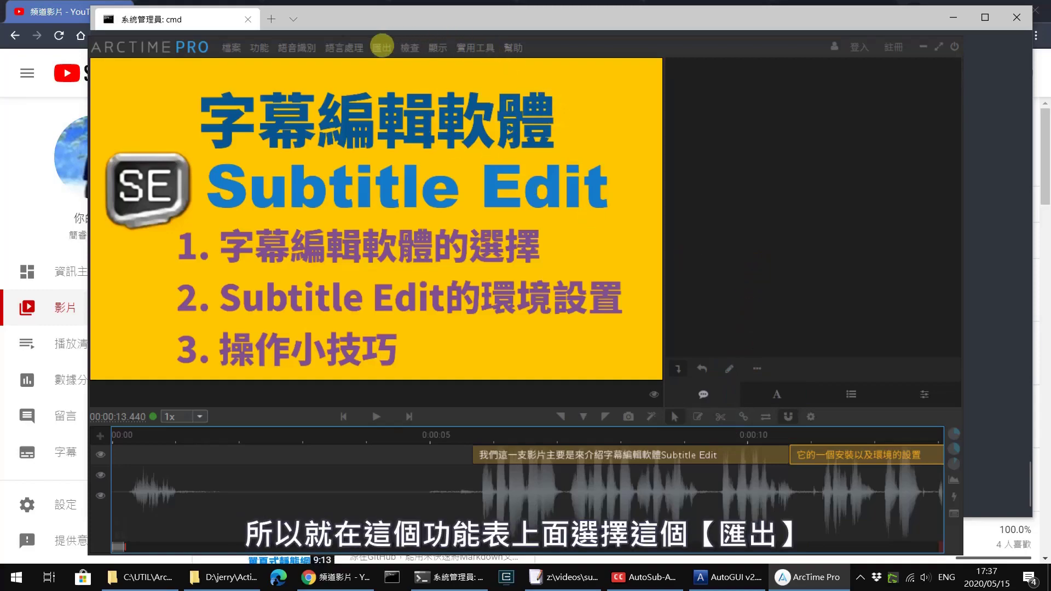
- Export the subtitles as an SRT file with UTF-8 (BOM) encoding, keeping the default export options
{"action": "left_click", "coordinate": [381, 47]}
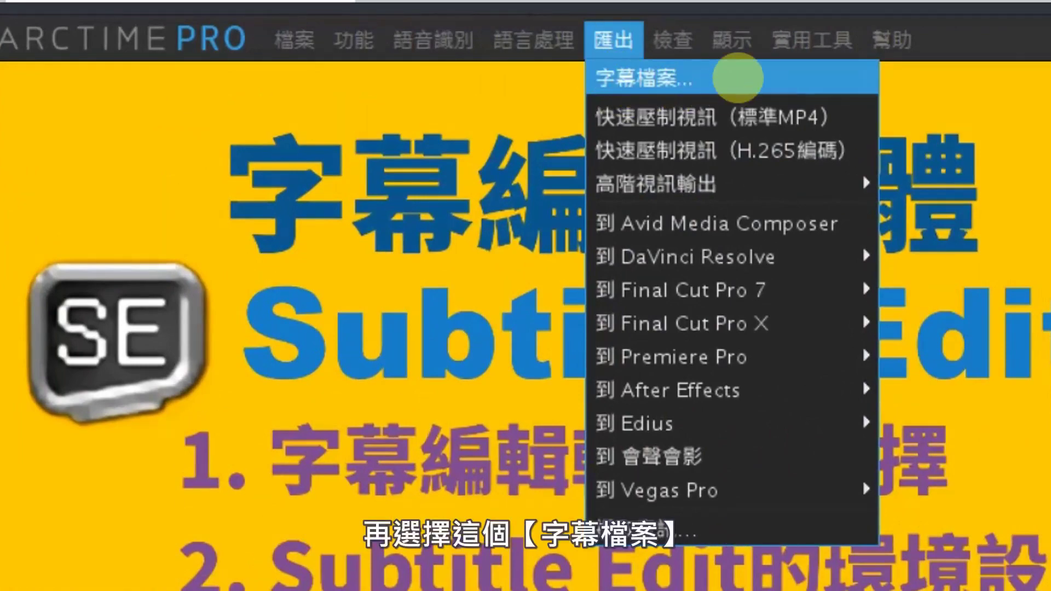
{"action": "left_click", "coordinate": [738, 78]}
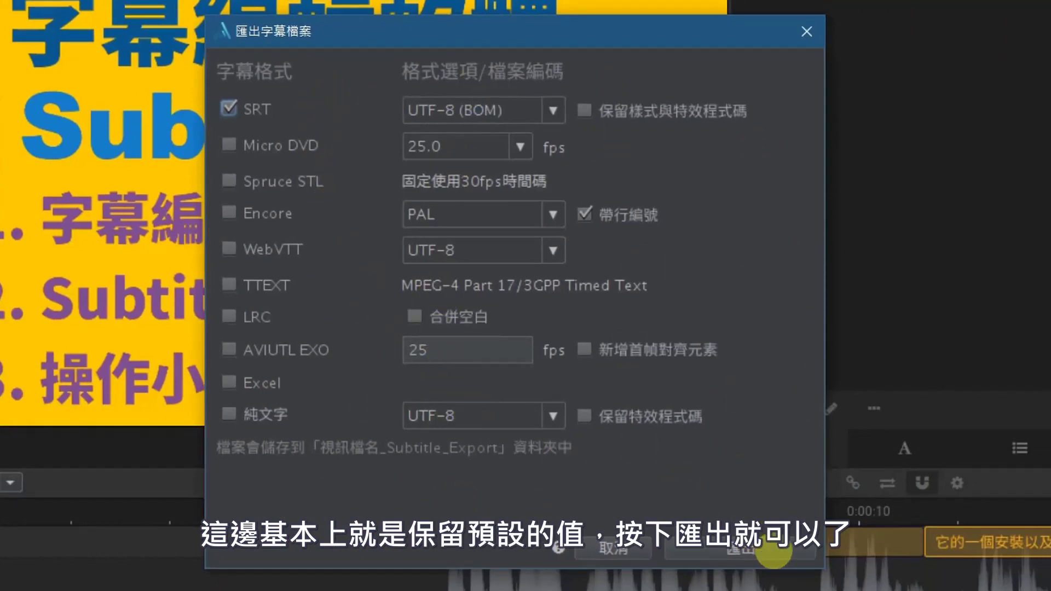
{"action": "left_click", "coordinate": [773, 550]}
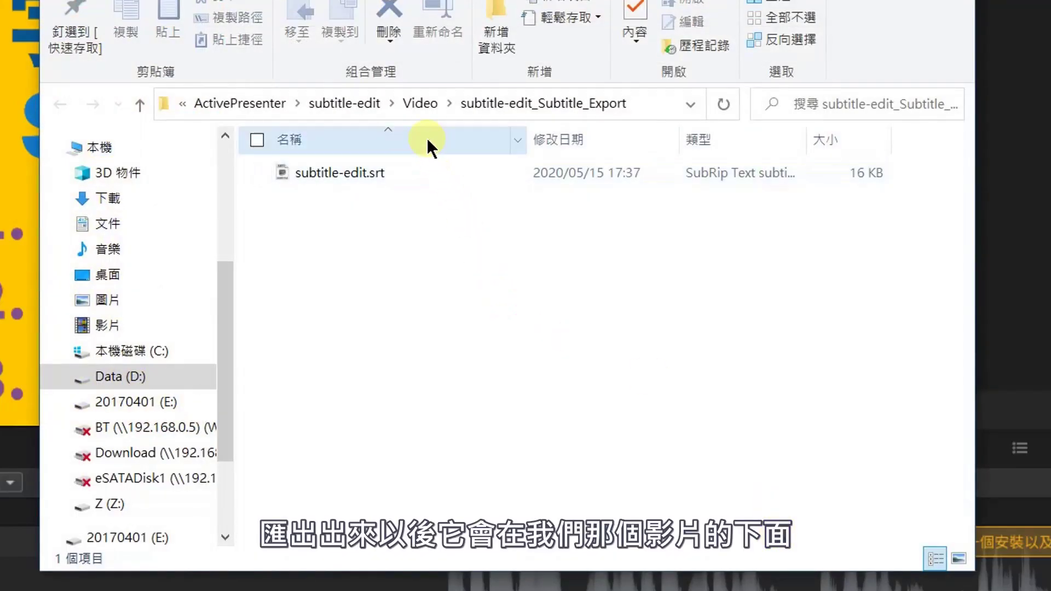
- Locate the exported subtitle-edit.srt in the subtitle-edit_Subtitle_Export subfolder of the Video folder
{"action": "left_click", "coordinate": [416, 110]}
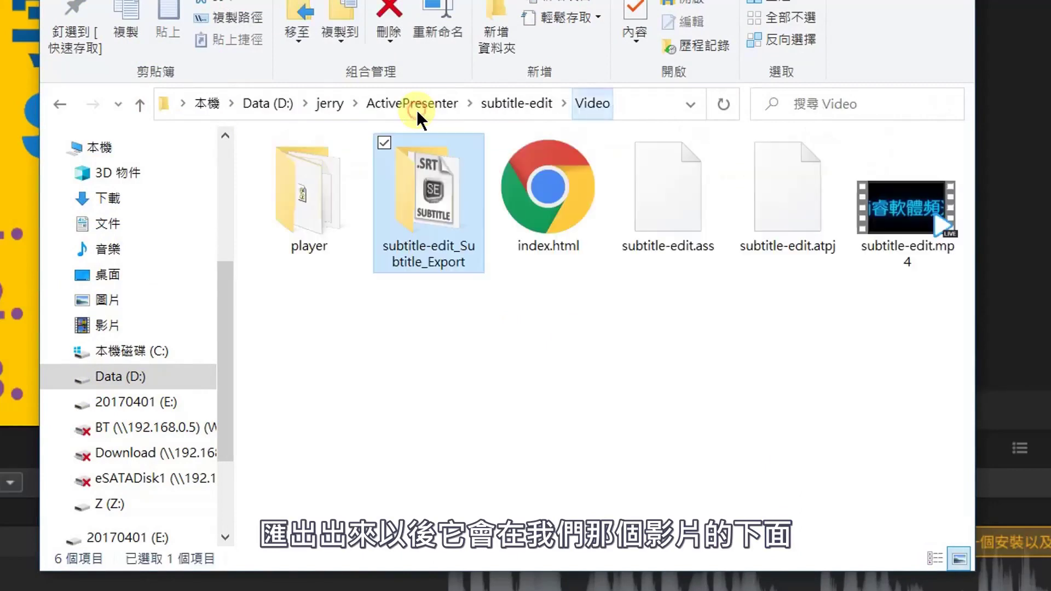
{"action": "double_click", "coordinate": [424, 182]}
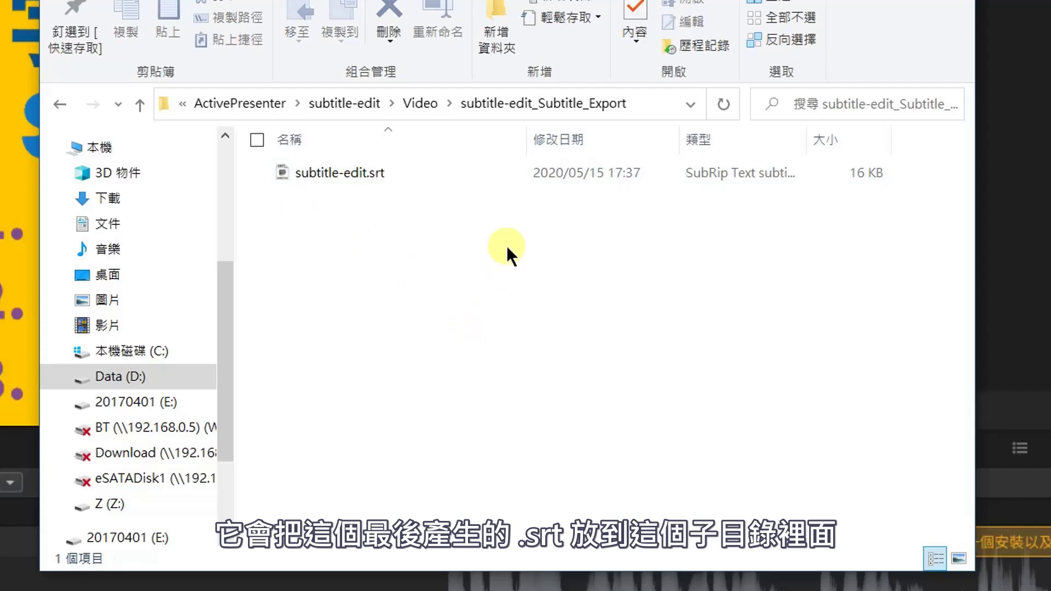
{"action": "left_click", "coordinate": [364, 176]}
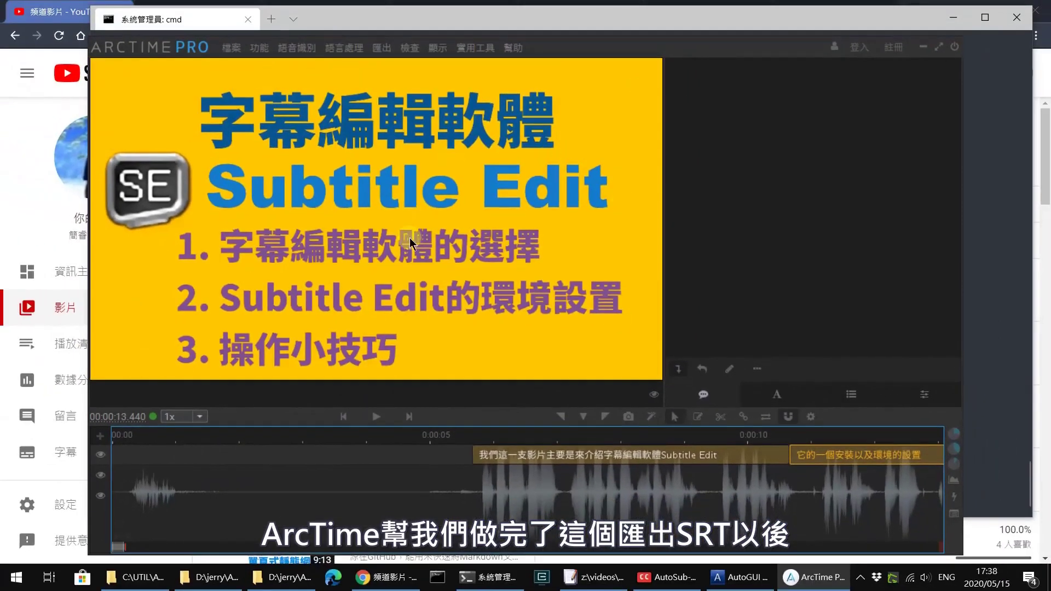
{"action": "left_click", "coordinate": [628, 417]}
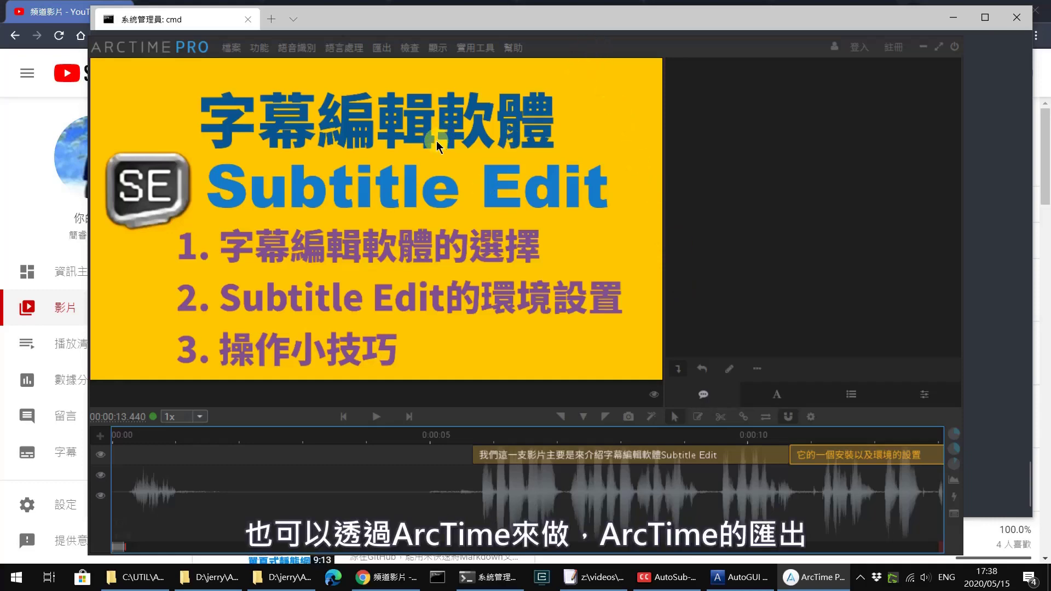
{"action": "left_click", "coordinate": [382, 47]}
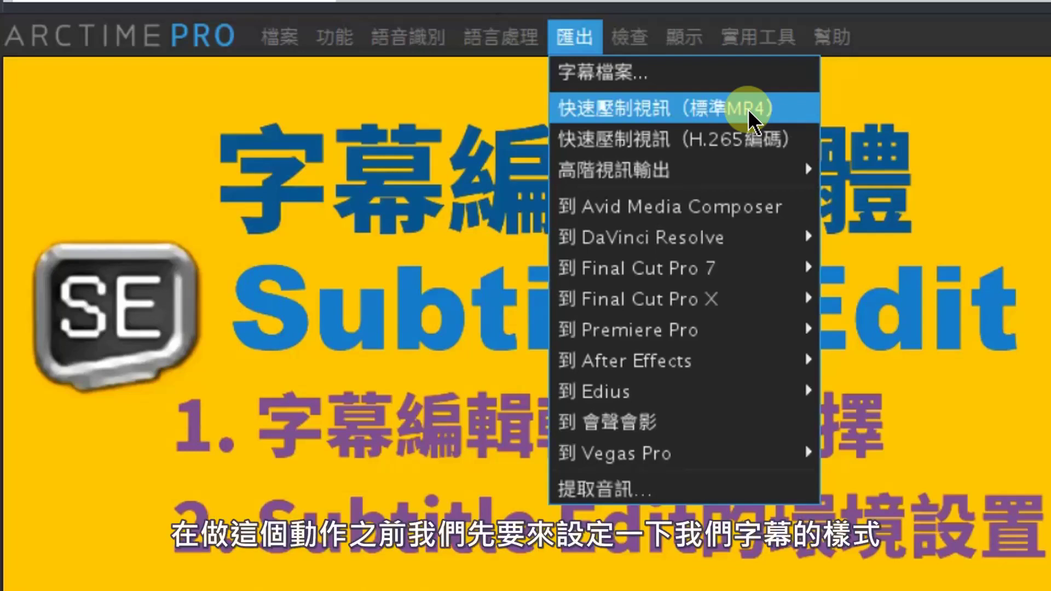
{"action": "left_click", "coordinate": [1033, 41]}
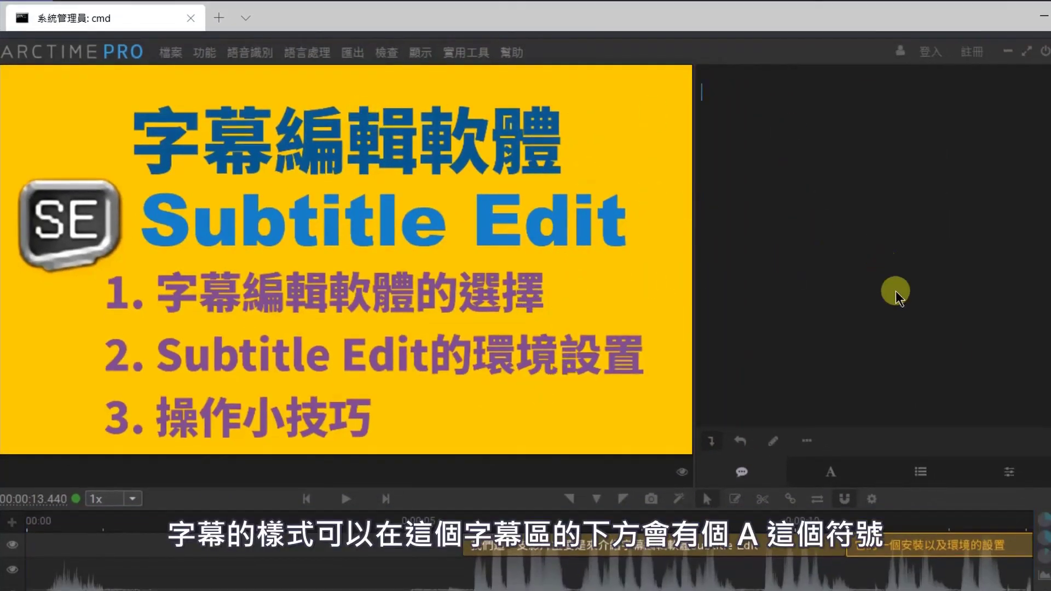
- Open the Default subtitle style for editing and set its font to 微軟正黑體
{"action": "left_click", "coordinate": [830, 472]}
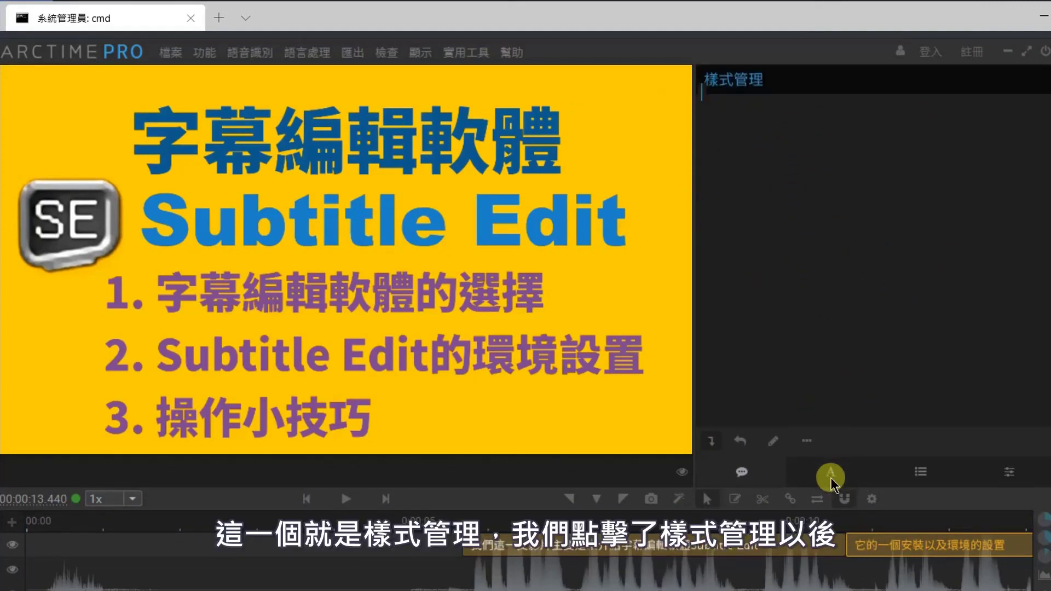
{"action": "left_click", "coordinate": [832, 475]}
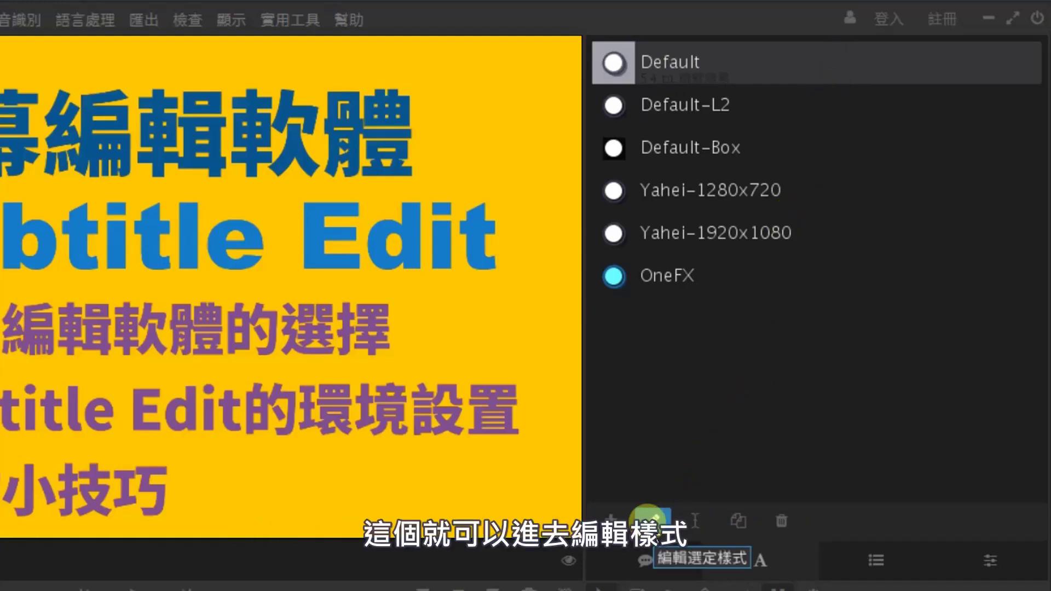
{"action": "left_click", "coordinate": [650, 519]}
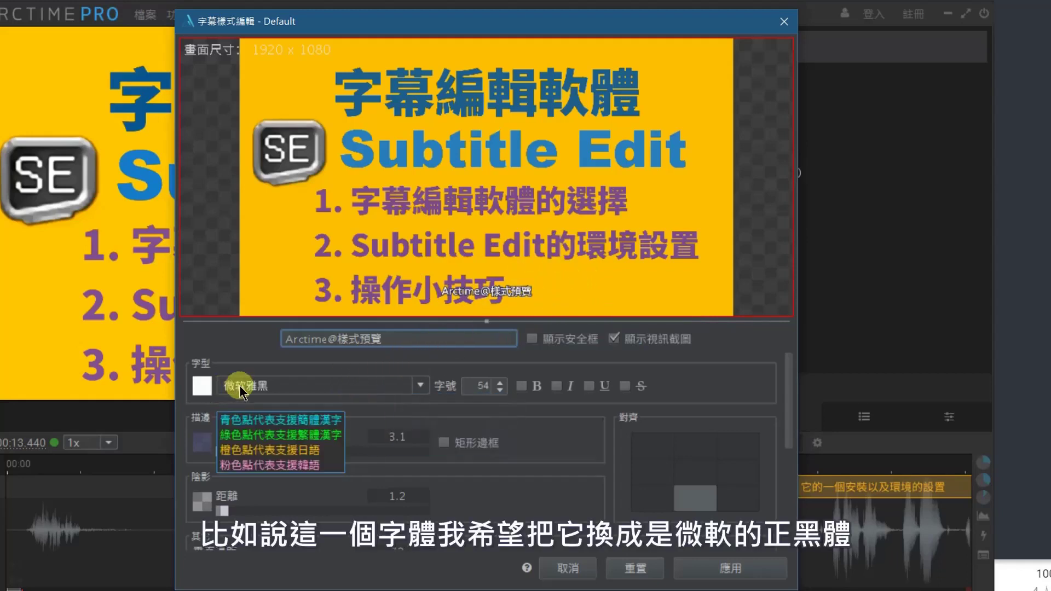
{"action": "left_click", "coordinate": [419, 386]}
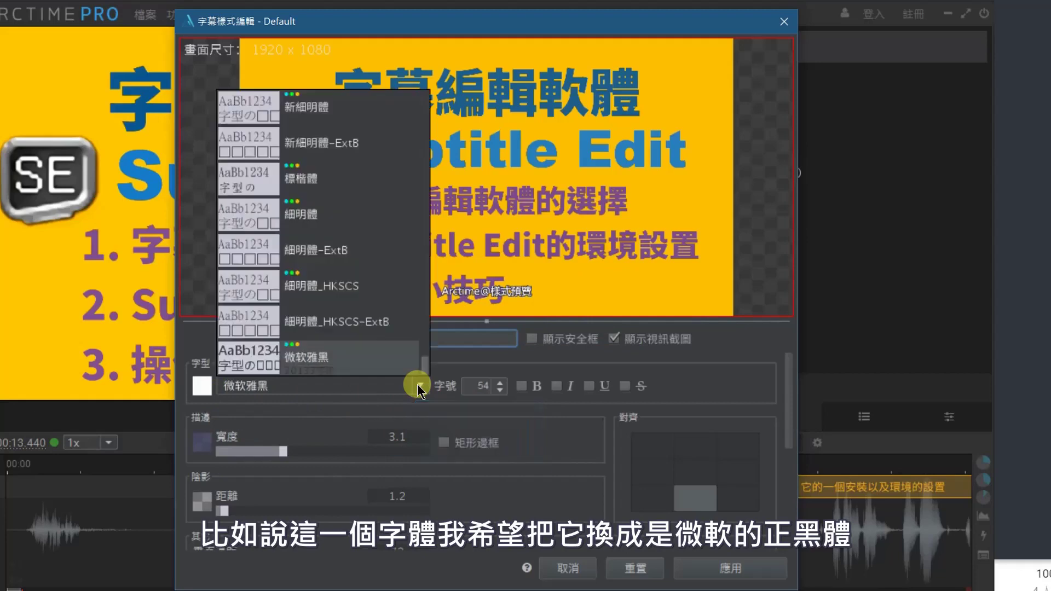
{"action": "scroll", "coordinate": [424, 328], "scroll_direction": "up", "scroll_amount": 2}
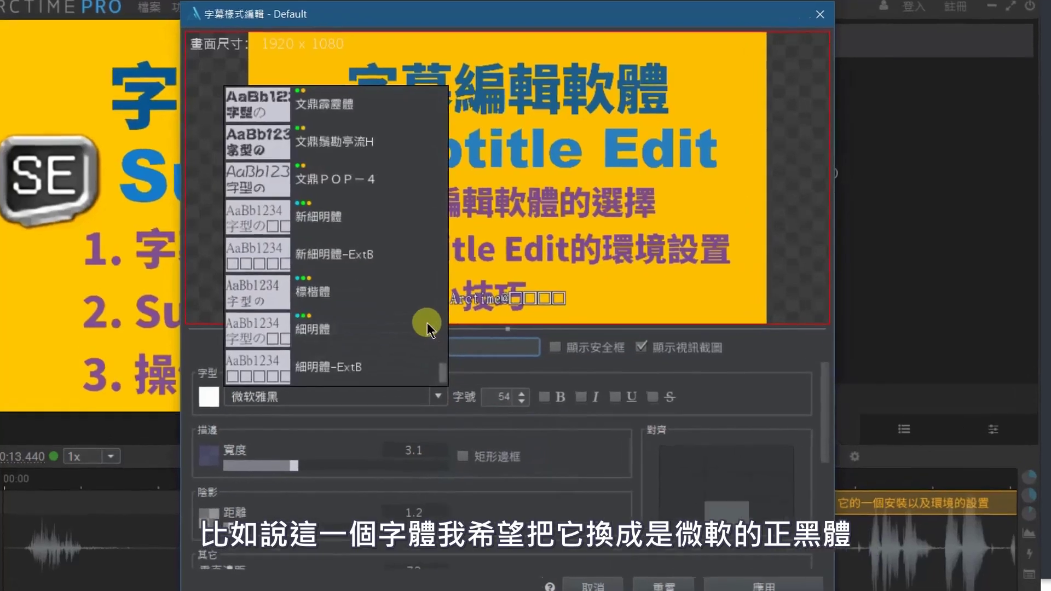
{"action": "scroll", "coordinate": [660, 432], "scroll_direction": "up", "scroll_amount": 10}
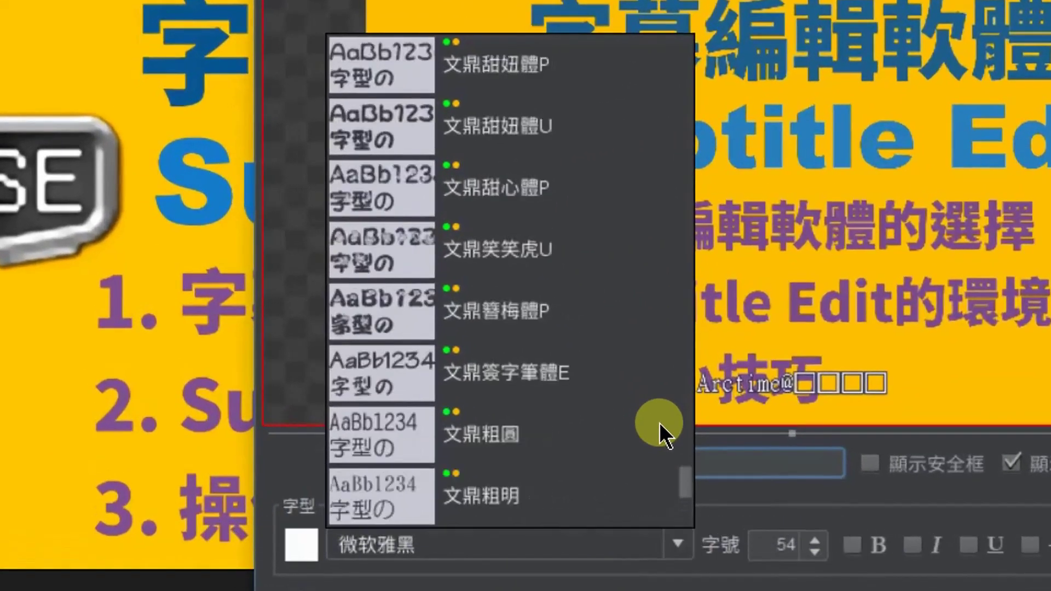
{"action": "scroll", "coordinate": [659, 433], "scroll_direction": "up", "scroll_amount": 10}
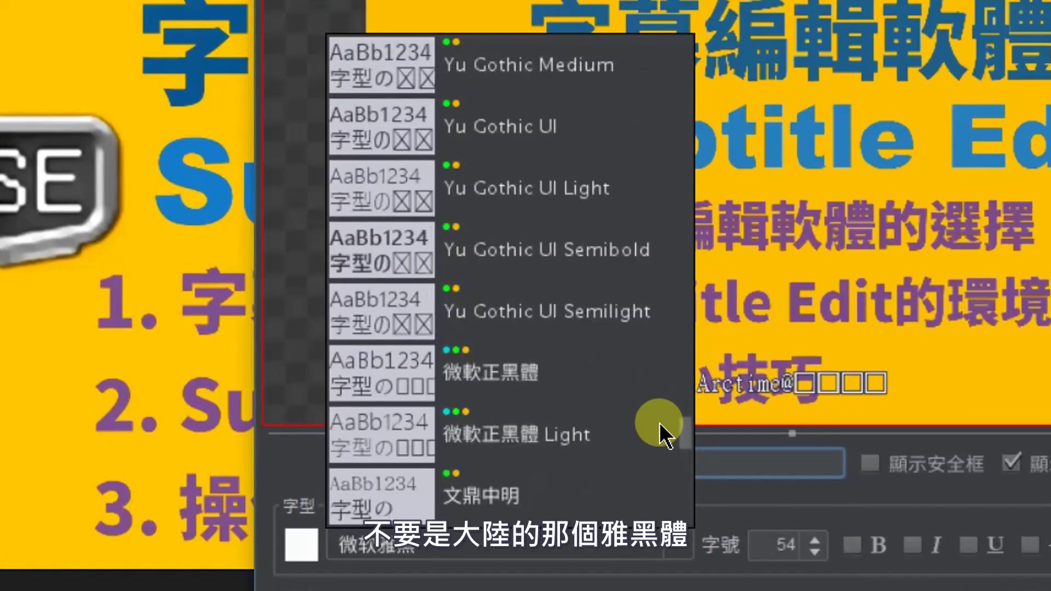
{"action": "scroll", "coordinate": [659, 432], "scroll_direction": "down", "scroll_amount": 2}
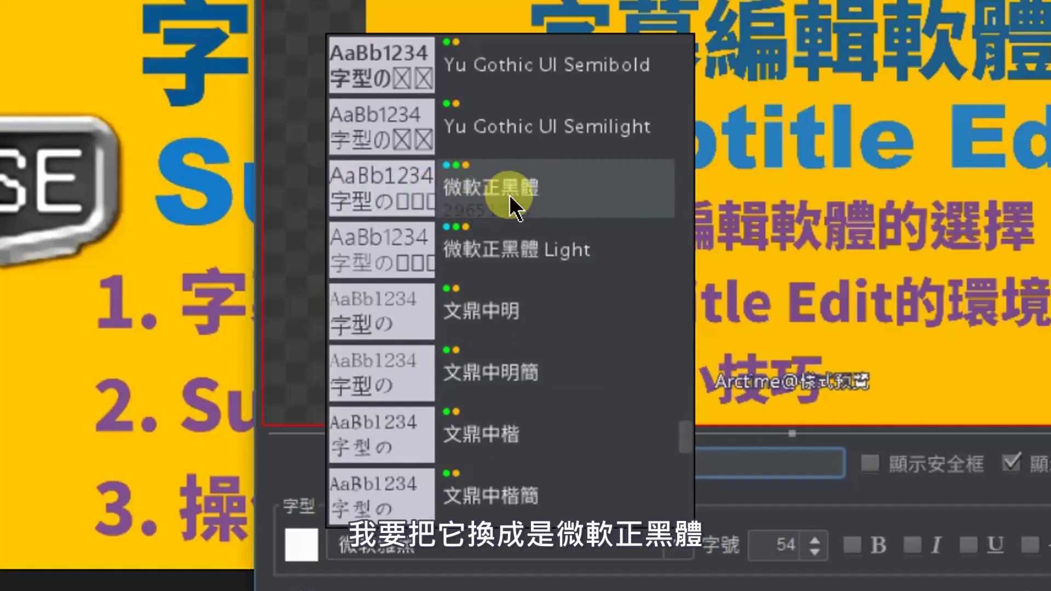
{"action": "left_click", "coordinate": [545, 192]}
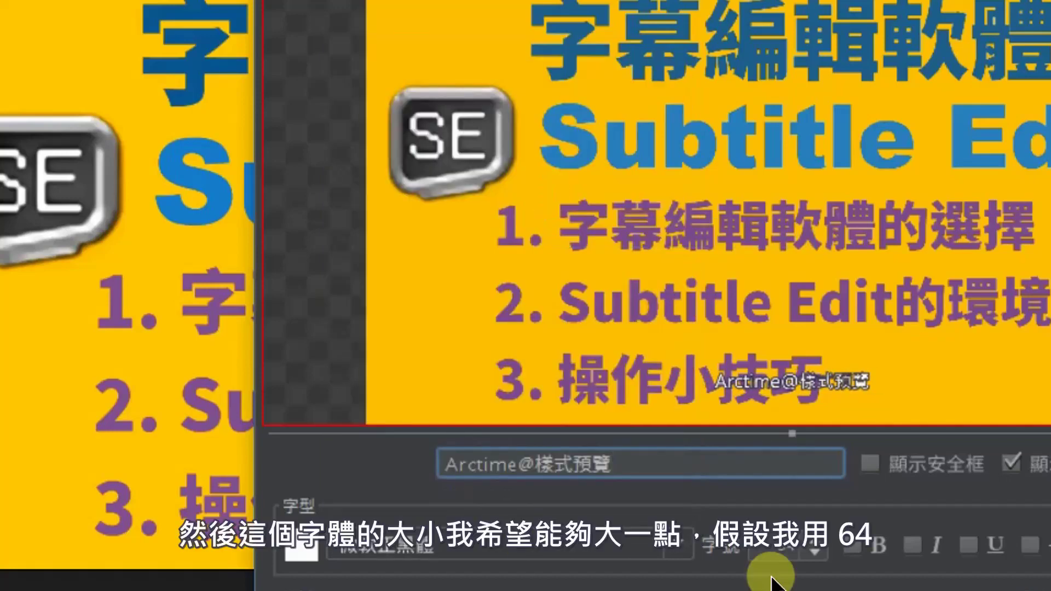
- Set the Default subtitle style's font size to 64 and make the text bold
{"action": "left_click", "coordinate": [773, 550]}
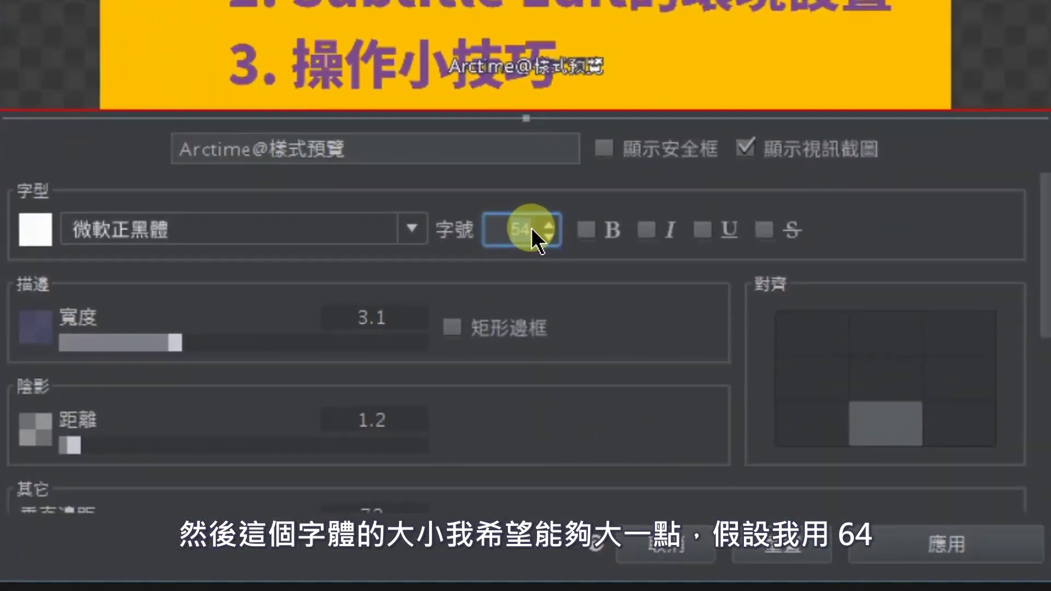
{"action": "type", "text": "6"}
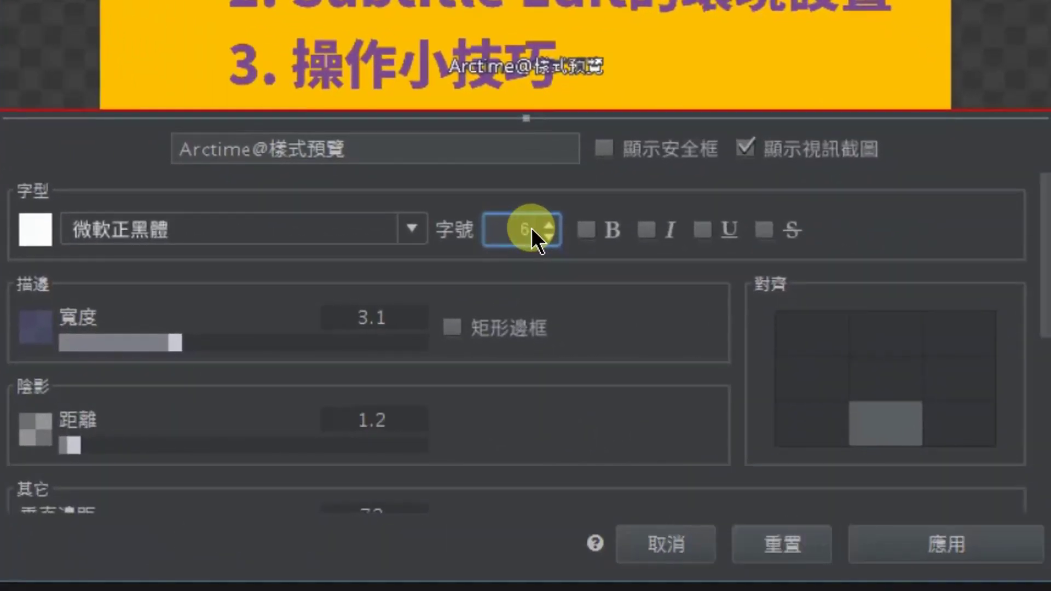
{"action": "type", "text": "4"}
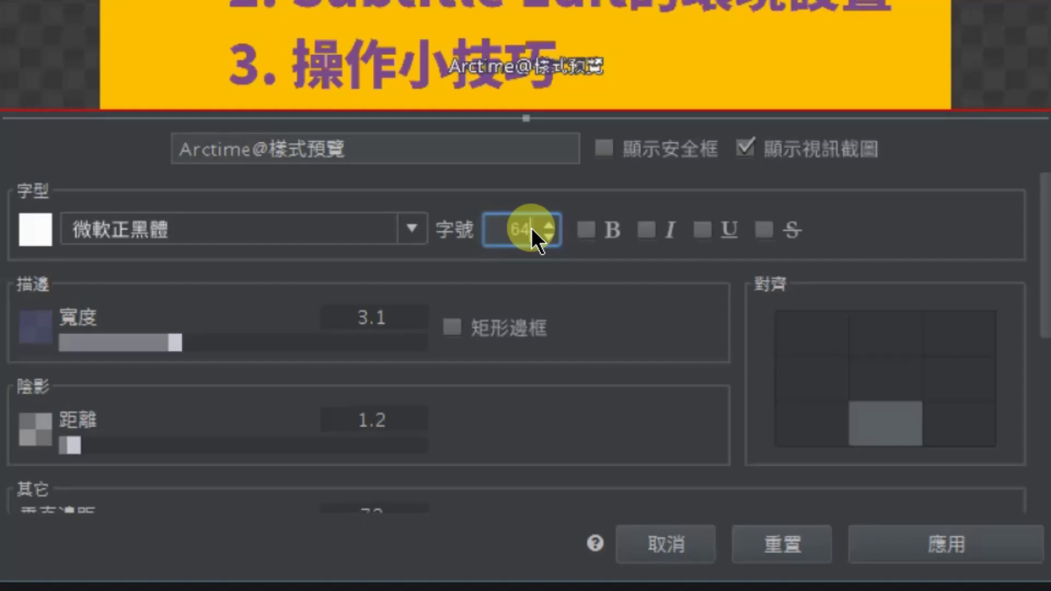
{"action": "left_click", "coordinate": [587, 229]}
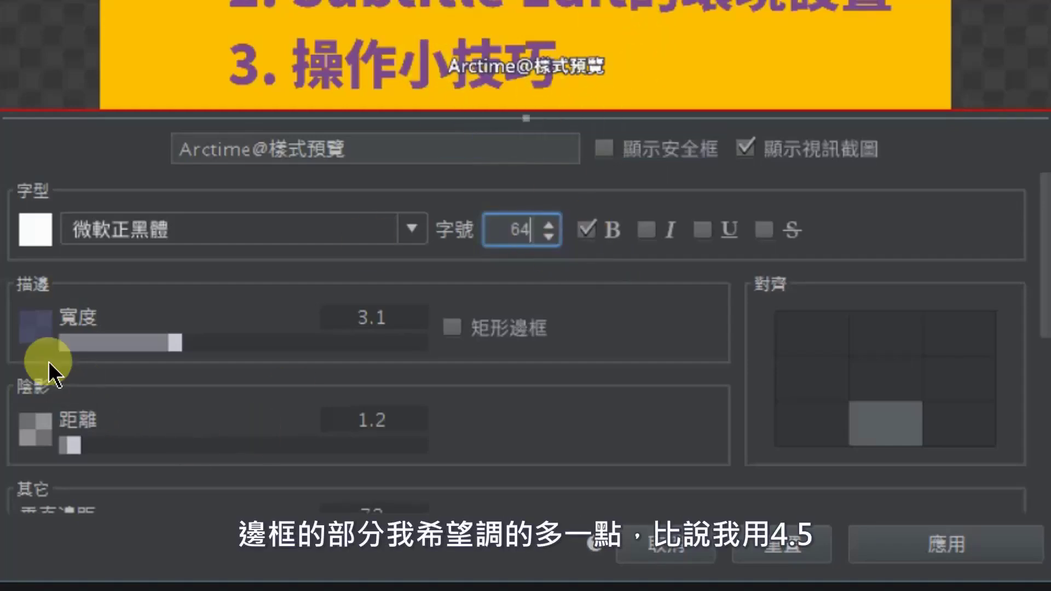
- Set the outline width to 4.5 and try out the rectangular border (矩形邊框), leaving it switched off
{"action": "left_click", "coordinate": [402, 319]}
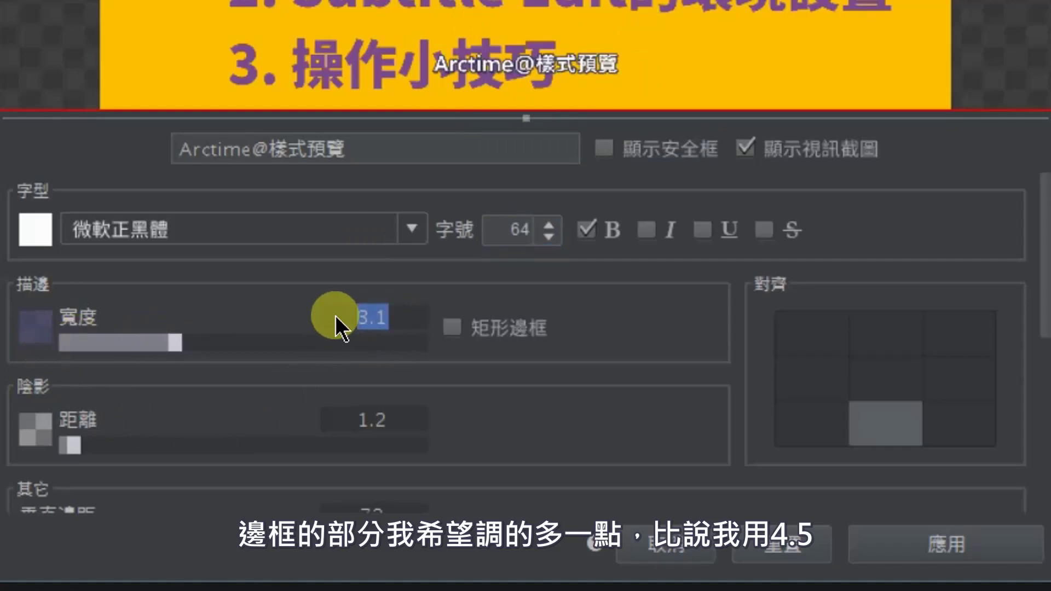
{"action": "type", "text": "4"}
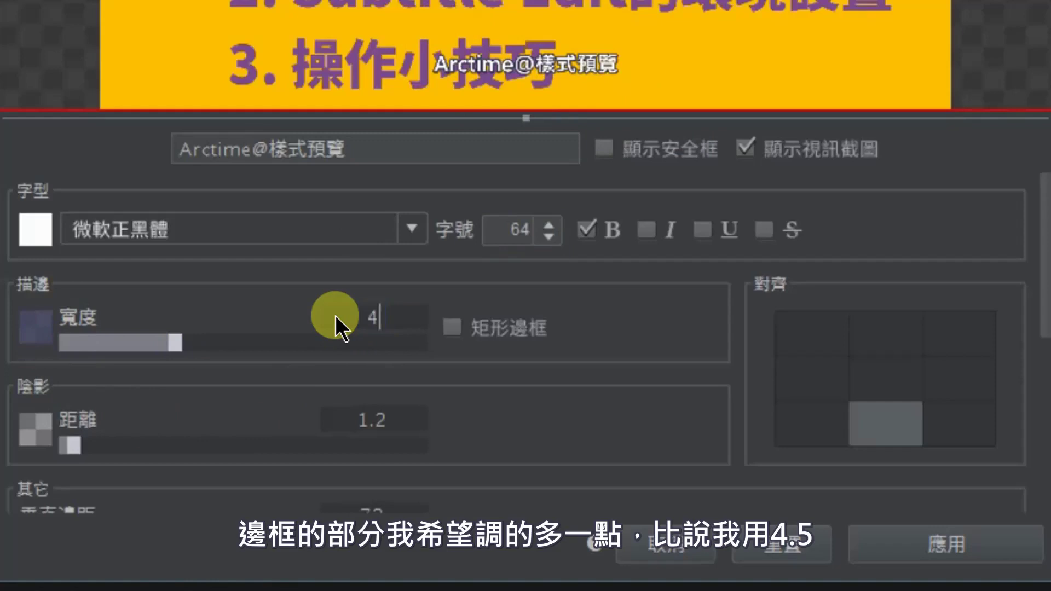
{"action": "type", "text": ".5"}
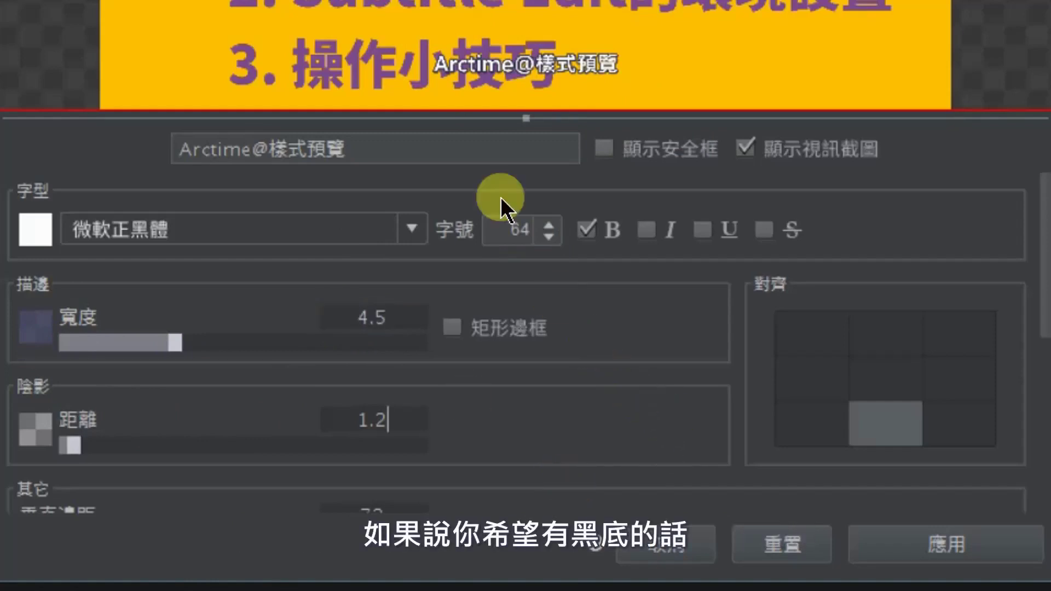
{"action": "left_click", "coordinate": [457, 328]}
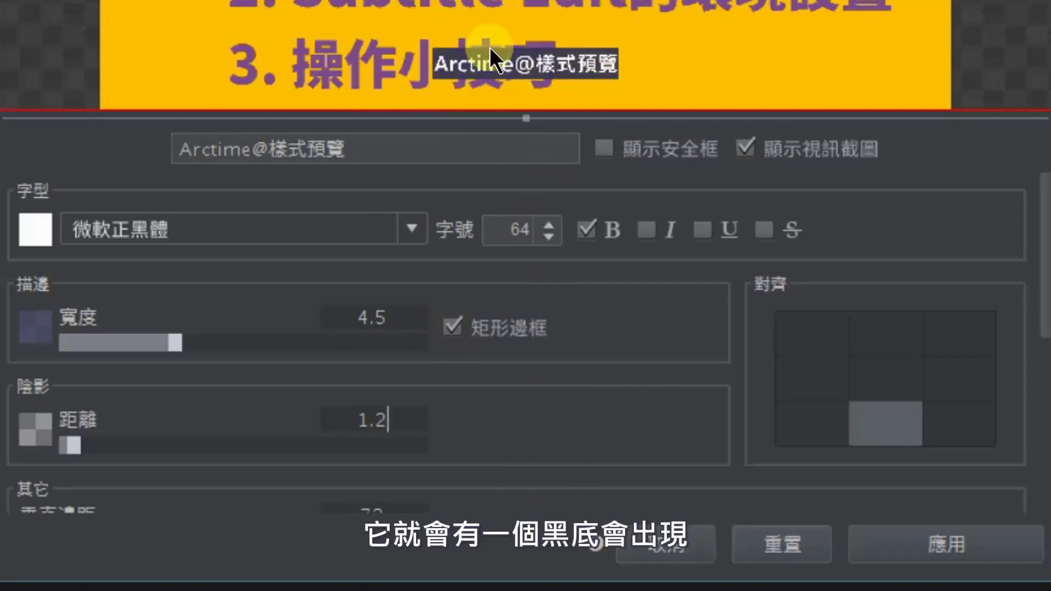
{"action": "left_click", "coordinate": [452, 325]}
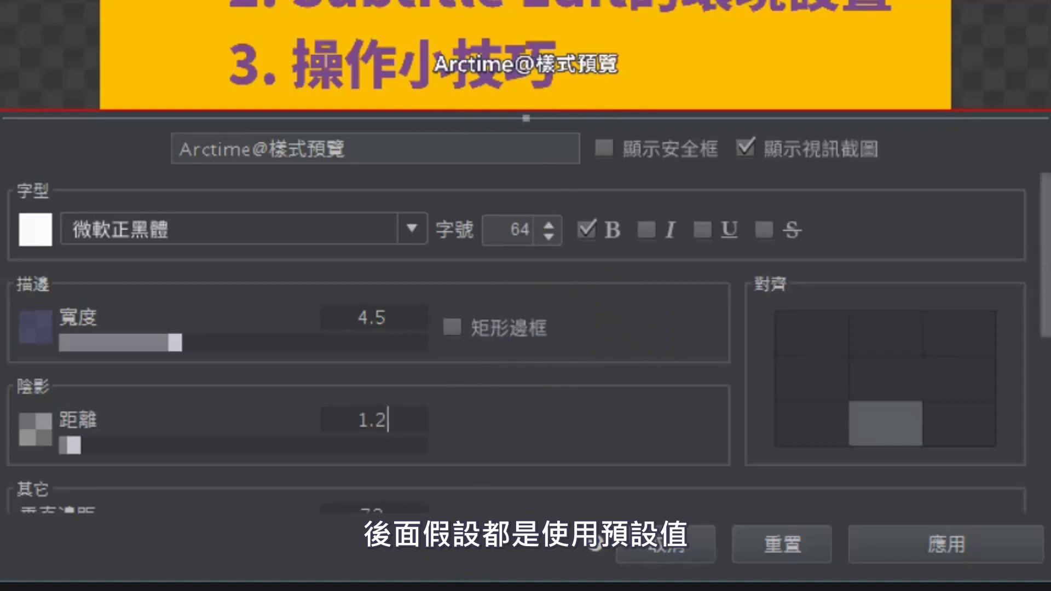
- Try bottom-left and bottom-right alignment for the subtitle, and return it to bottom-centre
{"action": "left_click_drag", "start_coordinate": [1046, 227], "coordinate": [1048, 264]}
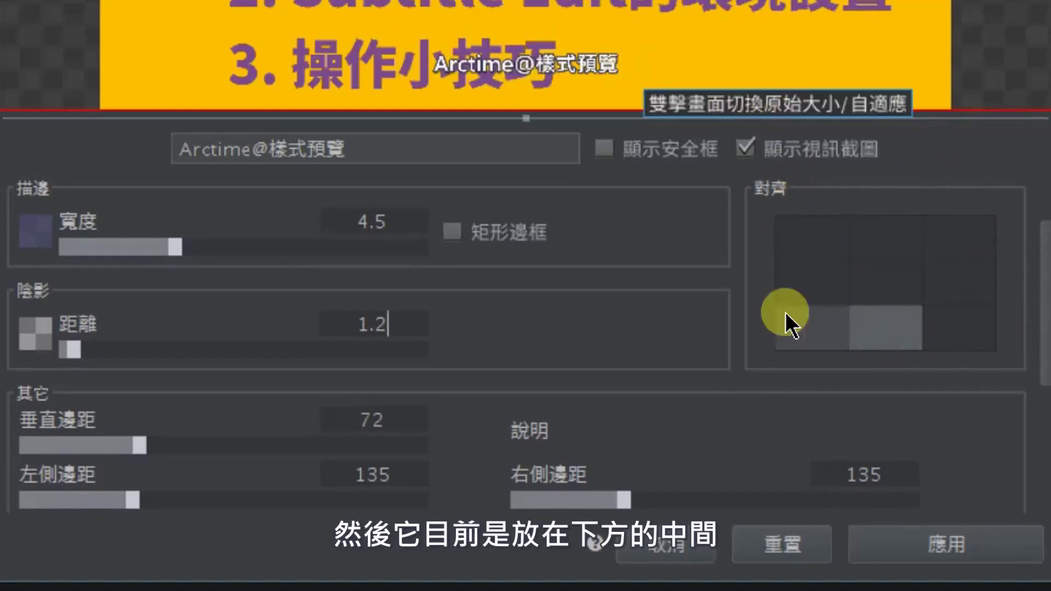
{"action": "left_click", "coordinate": [815, 339]}
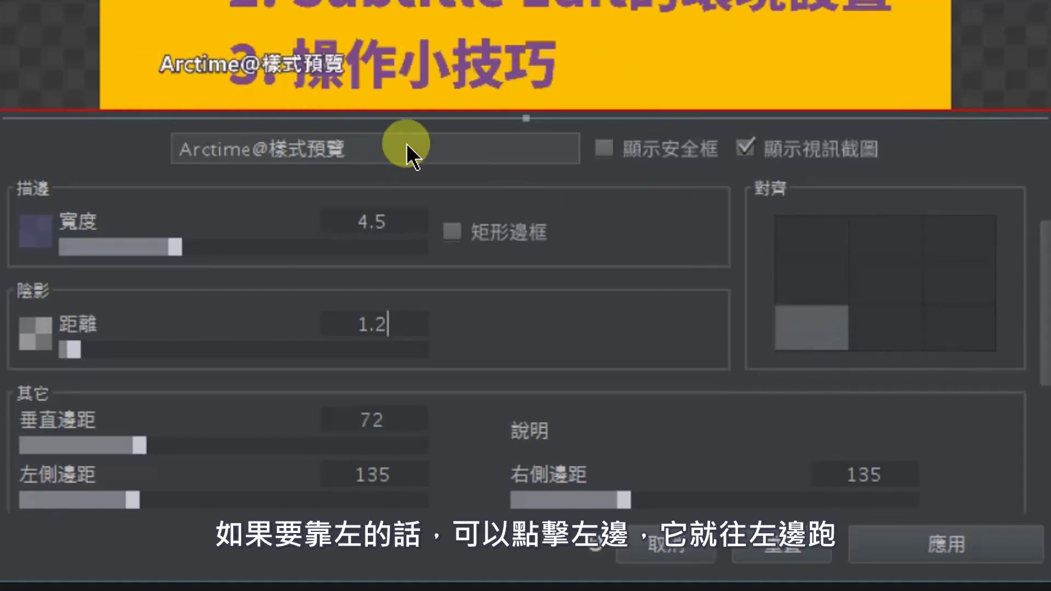
{"action": "left_click", "coordinate": [966, 326]}
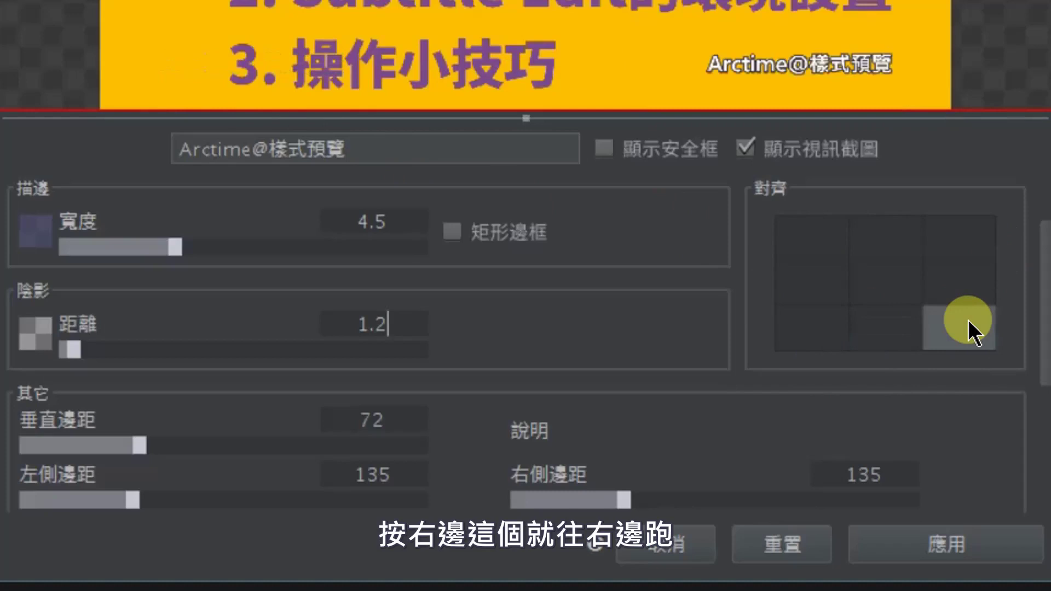
{"action": "left_click", "coordinate": [880, 330]}
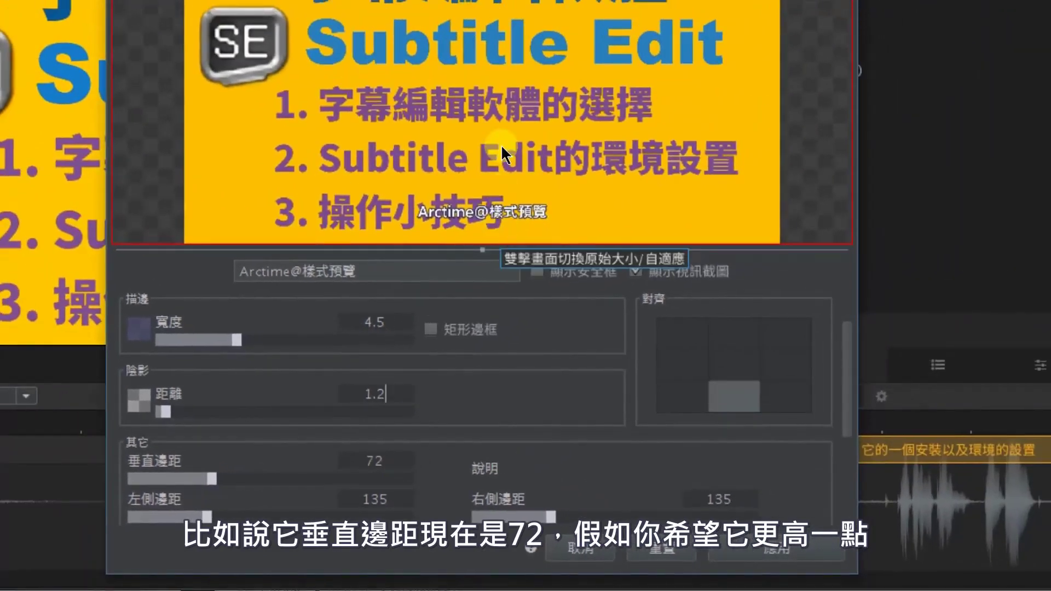
- Adjust the vertical margin to about 72.66 and apply the edited style, playing the video to check the subtitles
{"action": "mouse_move", "coordinate": [213, 478]}
{"action": "left_mouse_down"}
{"action": "mouse_move", "coordinate": [360, 484]}
{"action": "mouse_move", "coordinate": [208, 481]}
{"action": "left_mouse_up"}
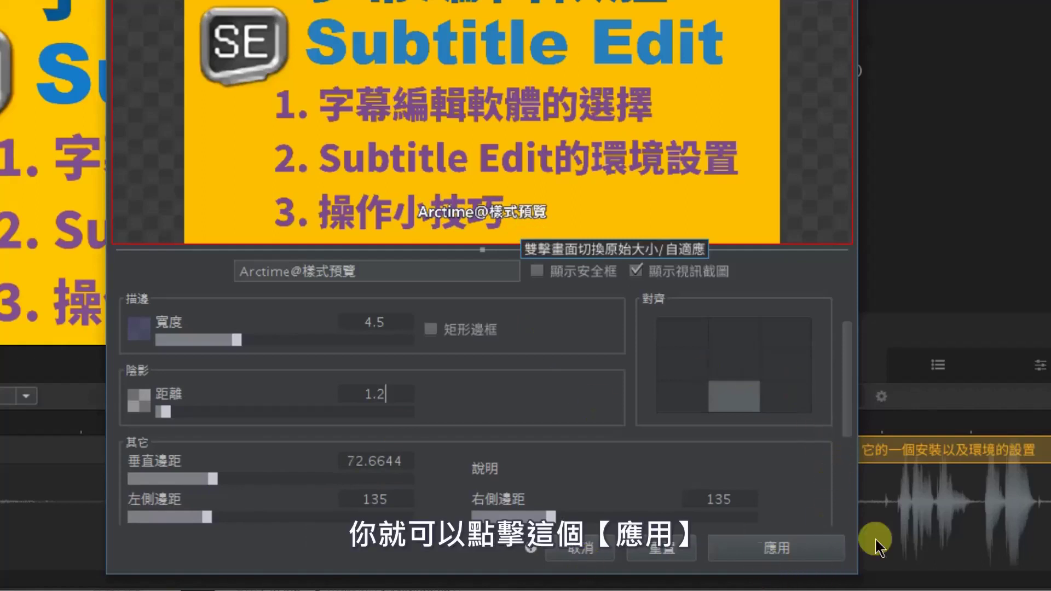
{"action": "scroll", "coordinate": [847, 481], "scroll_direction": "down", "scroll_amount": 3}
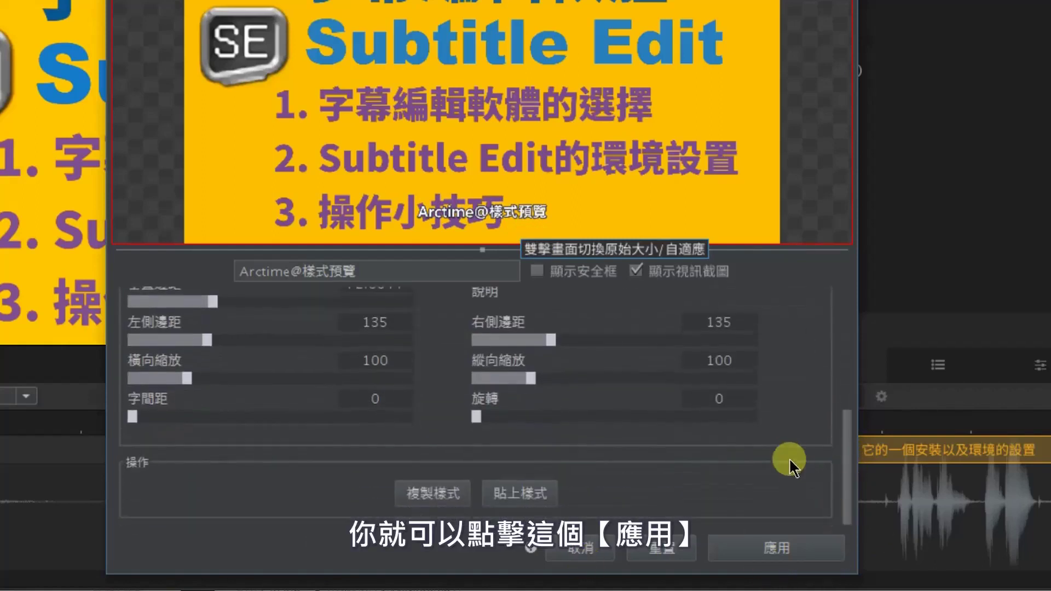
{"action": "left_click", "coordinate": [787, 550]}
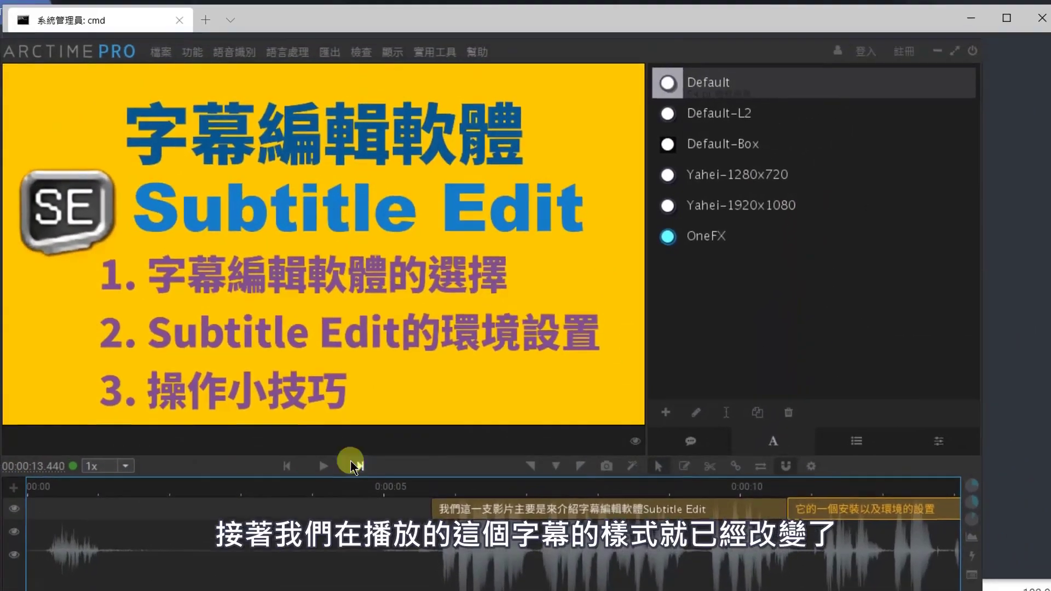
{"action": "left_click", "coordinate": [324, 466]}
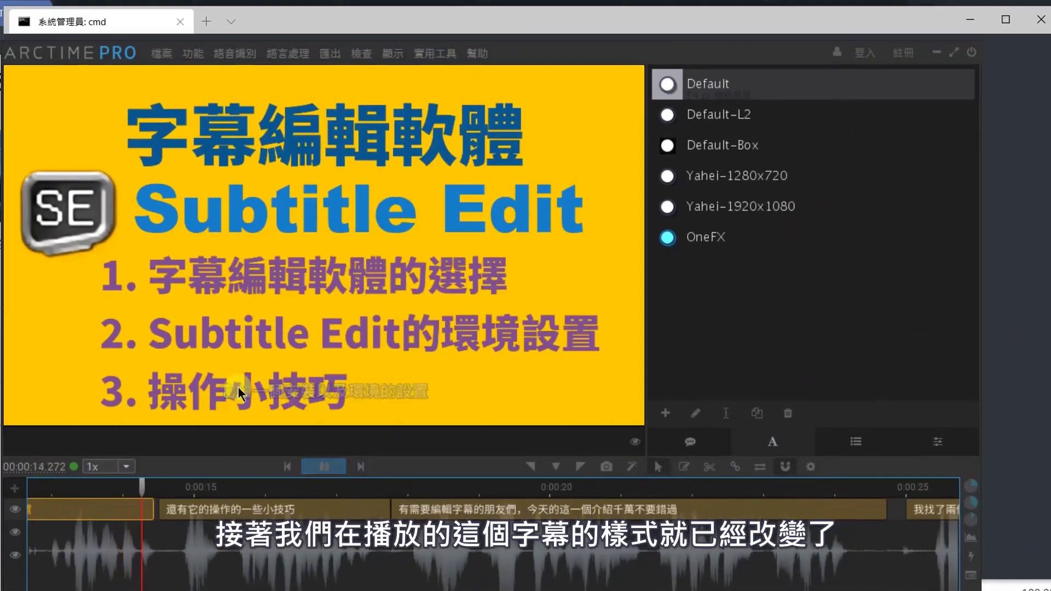